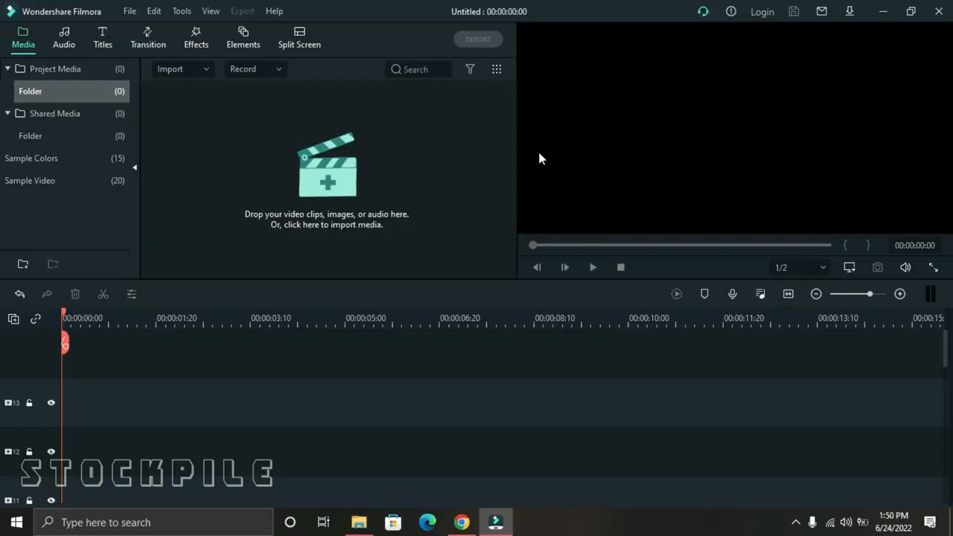
# Import all the letter and footage clips from the "effect title" folder into the project media.
pyautogui.click(352, 191)
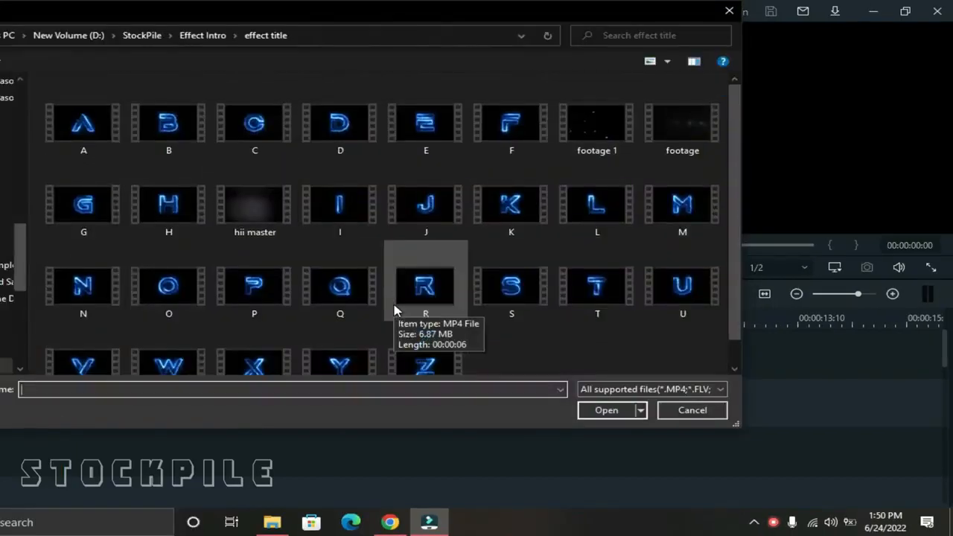
pyautogui.scroll(-1, 417, 320)
pyautogui.moveTo(697, 347); pyautogui.dragTo(75, 100)
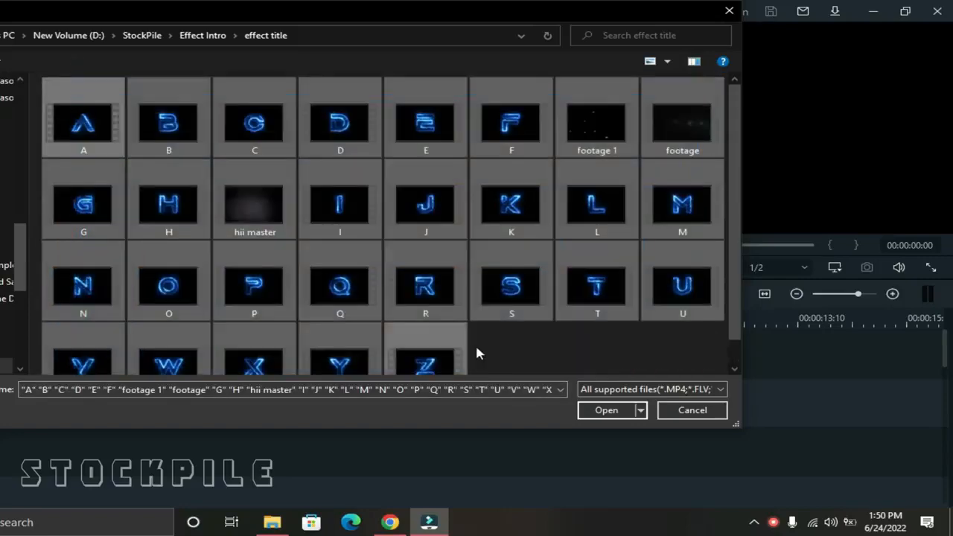
pyautogui.click(605, 410)
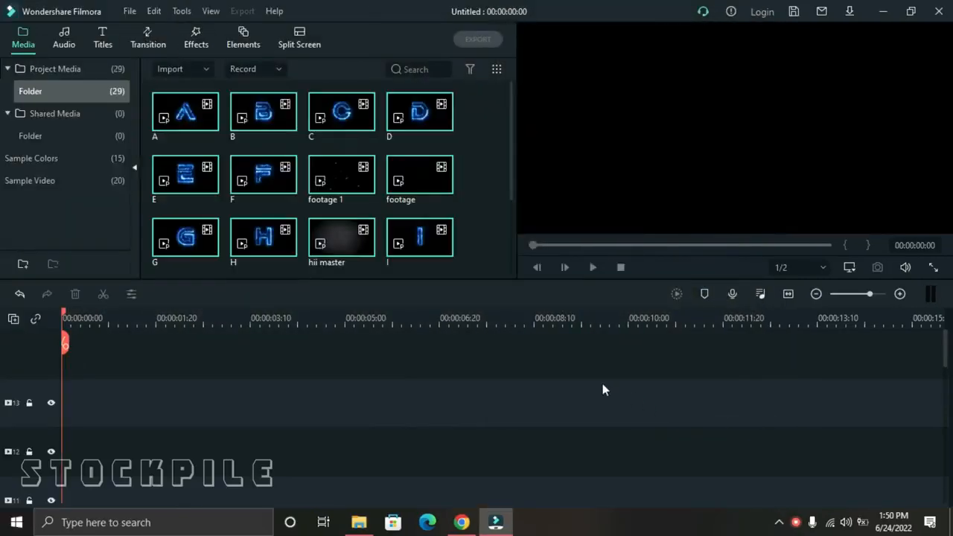
# Place the S clip at the start of video track 1 and play it.
pyautogui.scroll(-2, 481, 191)
pyautogui.click(481, 191)
pyautogui.scroll(-4, 480, 190)
pyautogui.scroll(6, 481, 190)
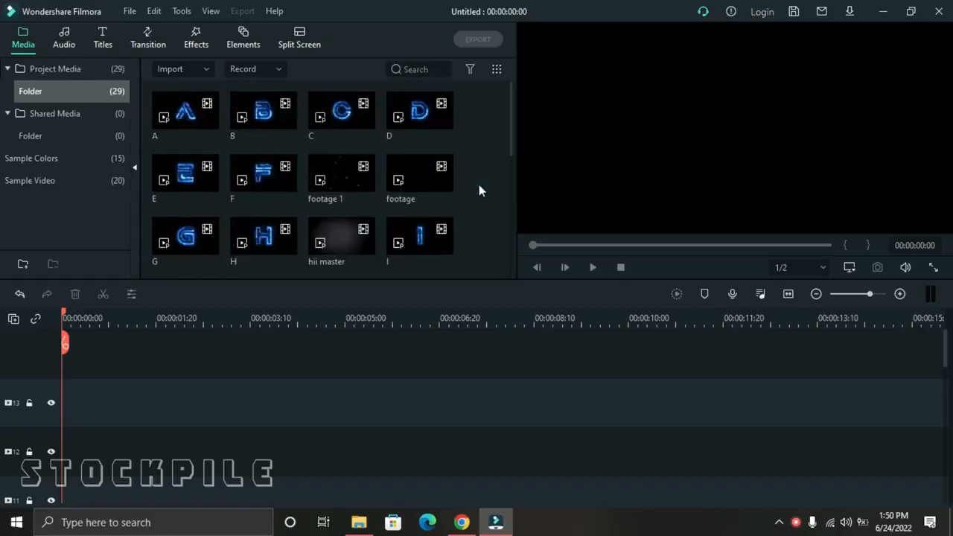
pyautogui.doubleClick(181, 122)
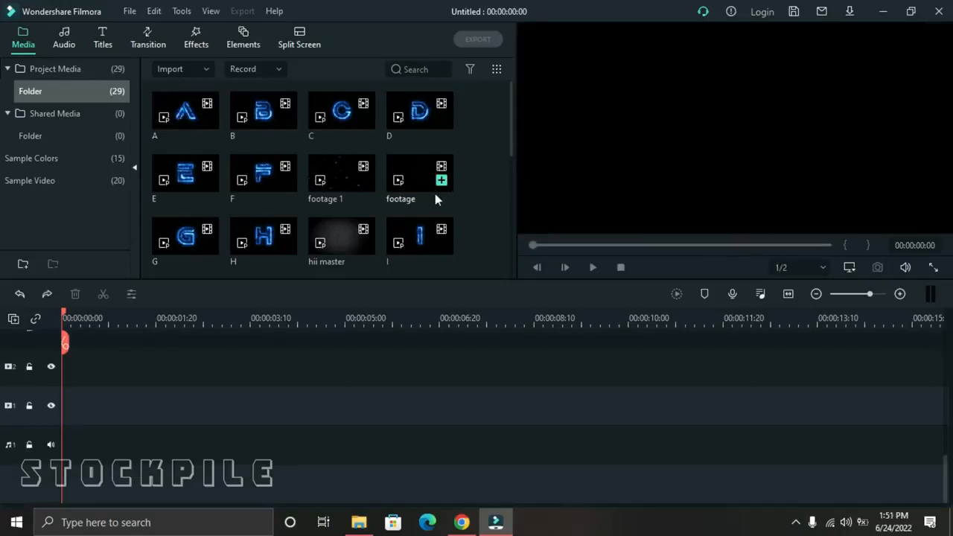
pyautogui.scroll(-5, 304, 193)
pyautogui.moveTo(258, 119); pyautogui.dragTo(52, 454)
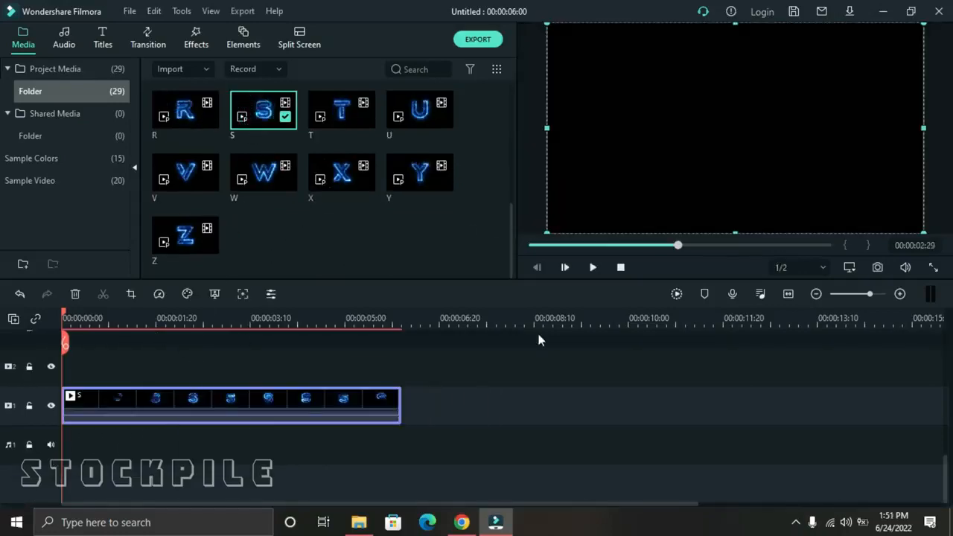
pyautogui.click(594, 268)
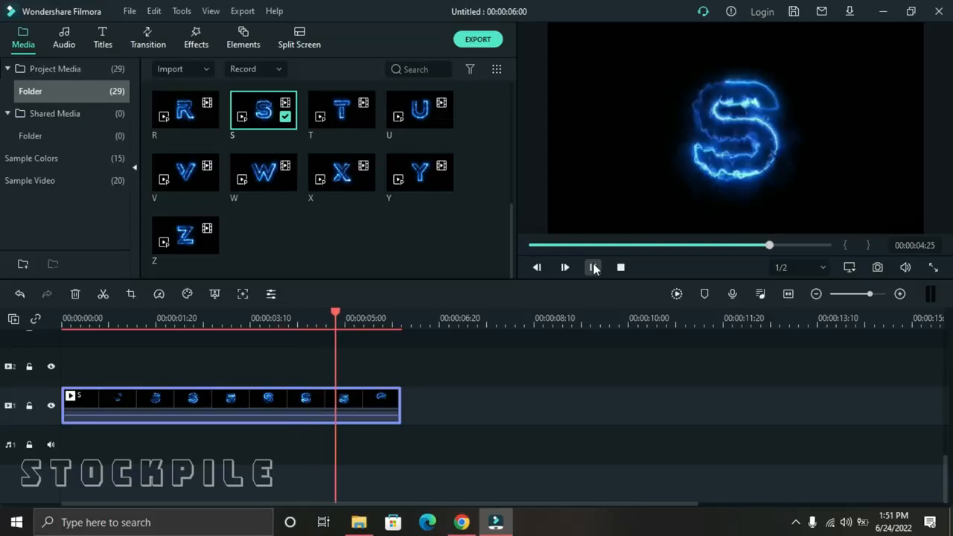
# Set the S clip's scale to 40% with the playhead at 00:00:03:00.
pyautogui.click(231, 321)
pyautogui.doubleClick(309, 397)
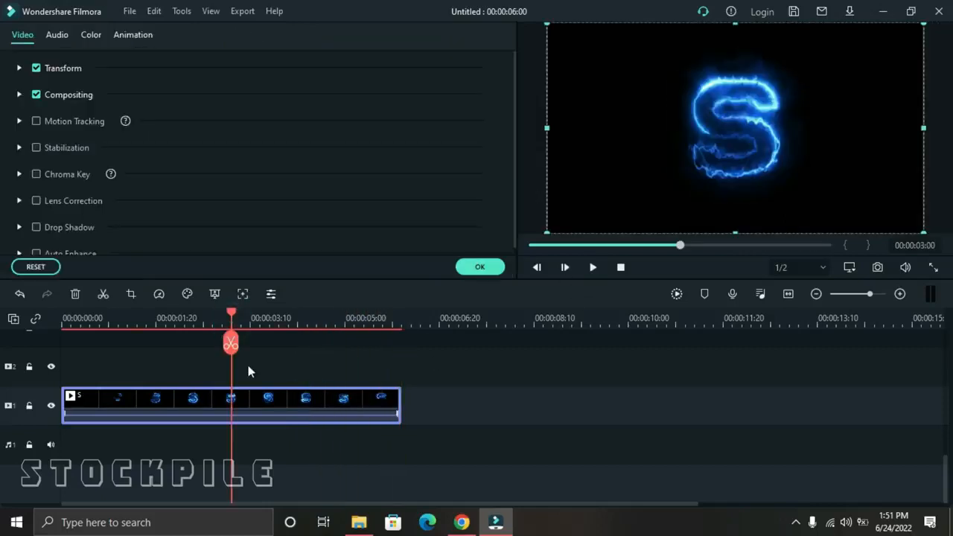
pyautogui.click(20, 68)
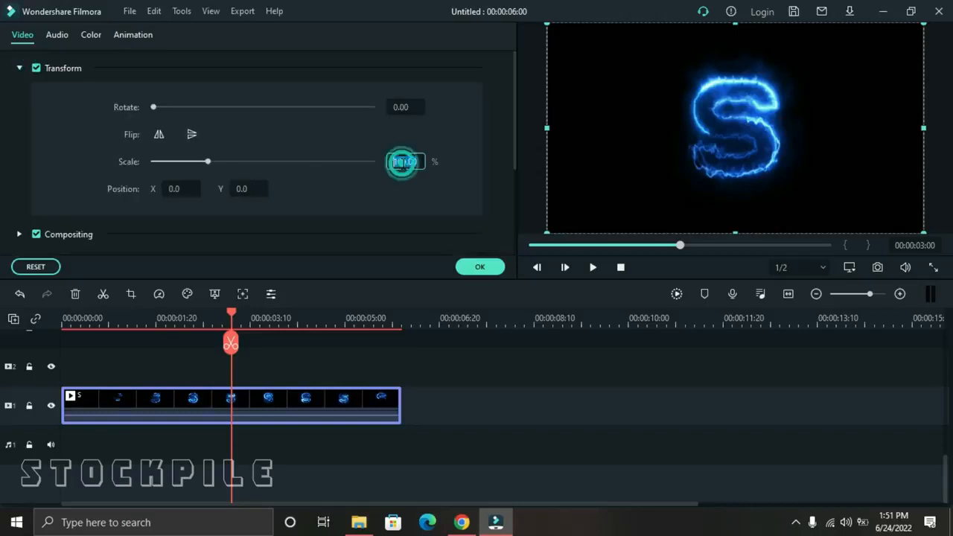
pyautogui.press('Return')
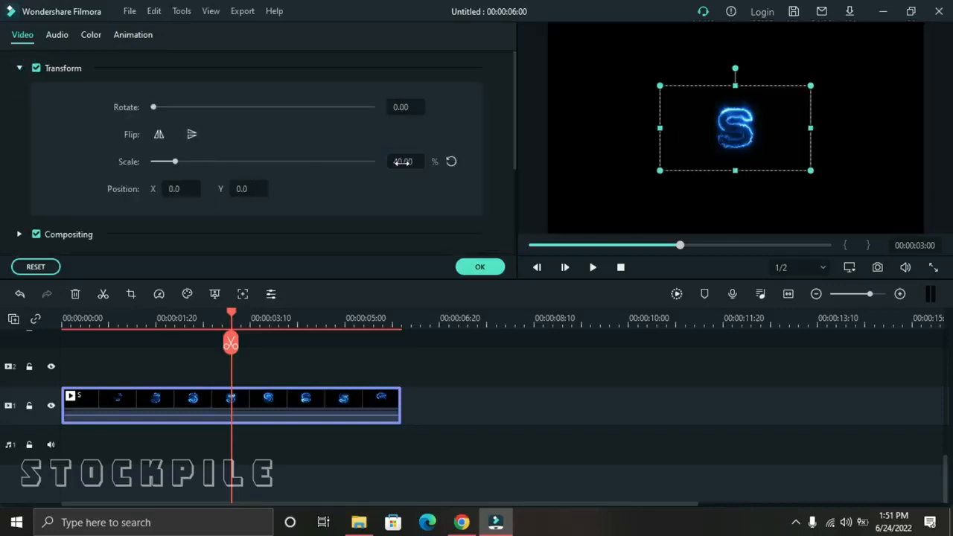
pyautogui.scroll(-2, 82, 201)
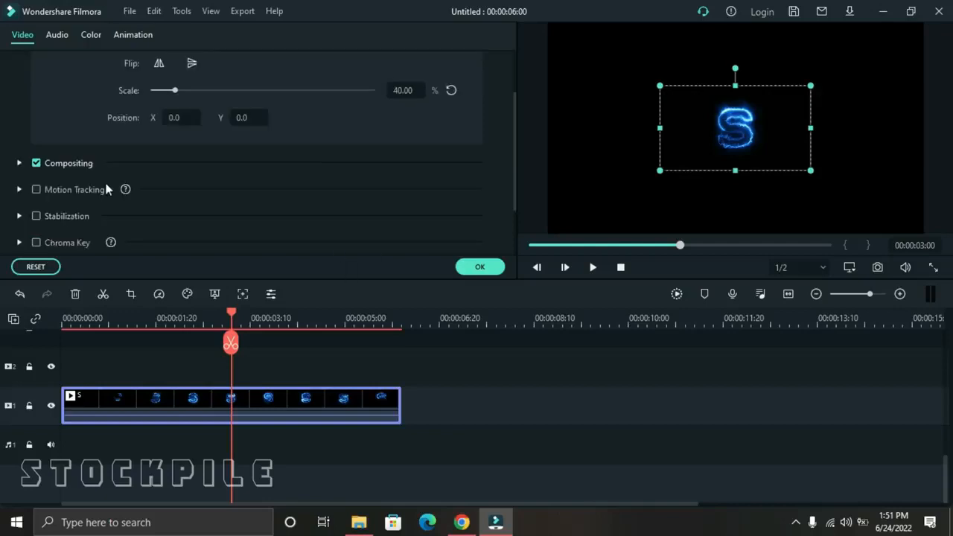
# Set the S clip's blending mode to Lighten and apply the settings.
pyautogui.scroll(2, 106, 187)
pyautogui.click(20, 69)
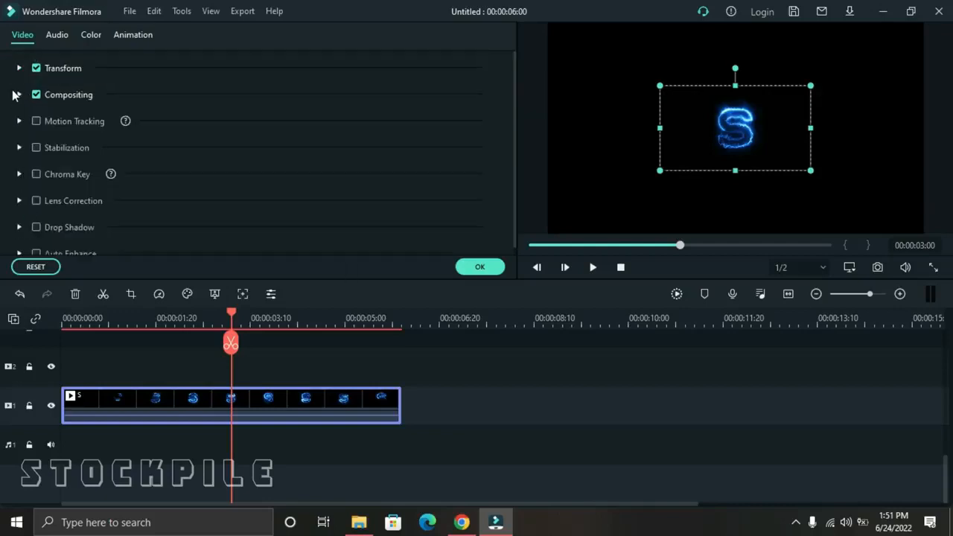
pyautogui.click(20, 95)
pyautogui.click(227, 134)
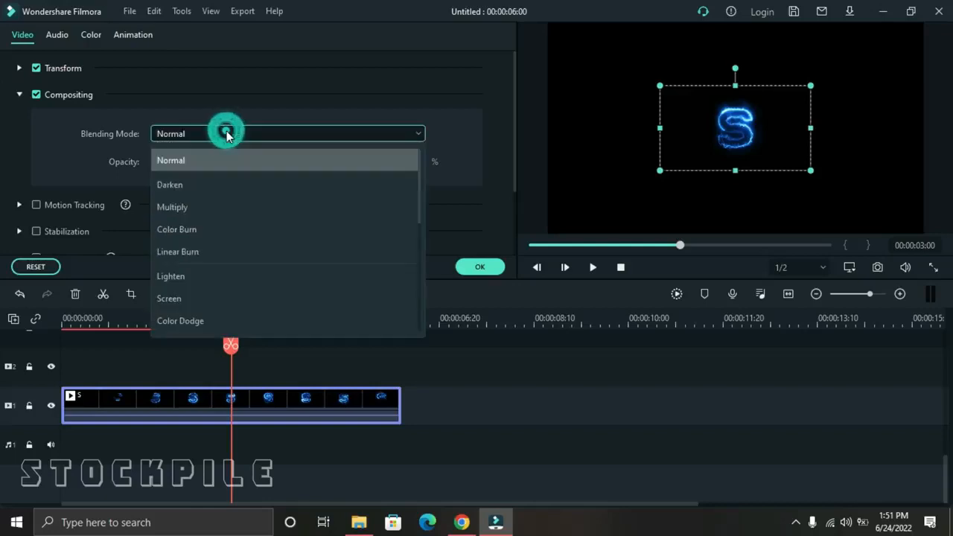
pyautogui.click(235, 277)
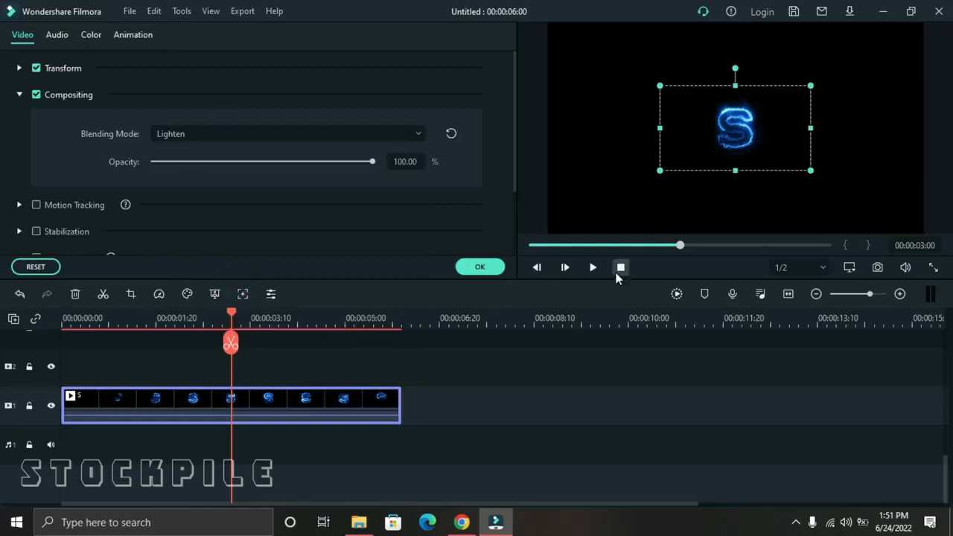
pyautogui.click(480, 267)
# Play the edited S clip, then move the letter to the left of centre in the video frame at 00:00:03:04.
pyautogui.click(621, 267)
pyautogui.click(587, 270)
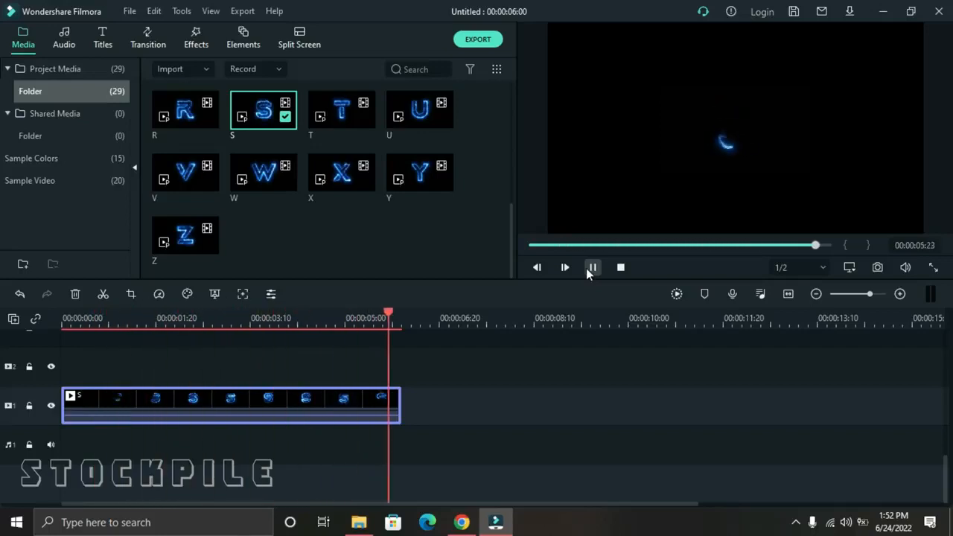
pyautogui.click(238, 318)
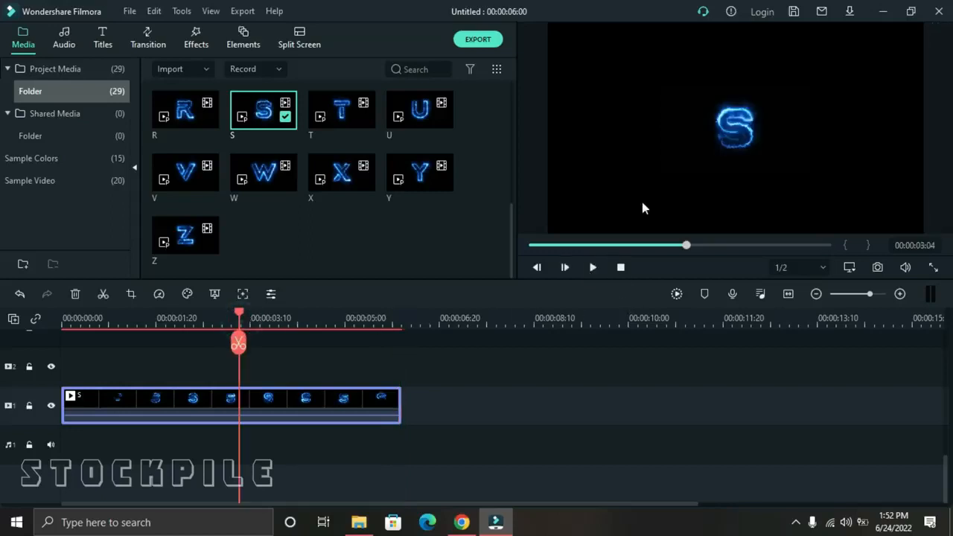
pyautogui.moveTo(733, 140); pyautogui.dragTo(653, 125)
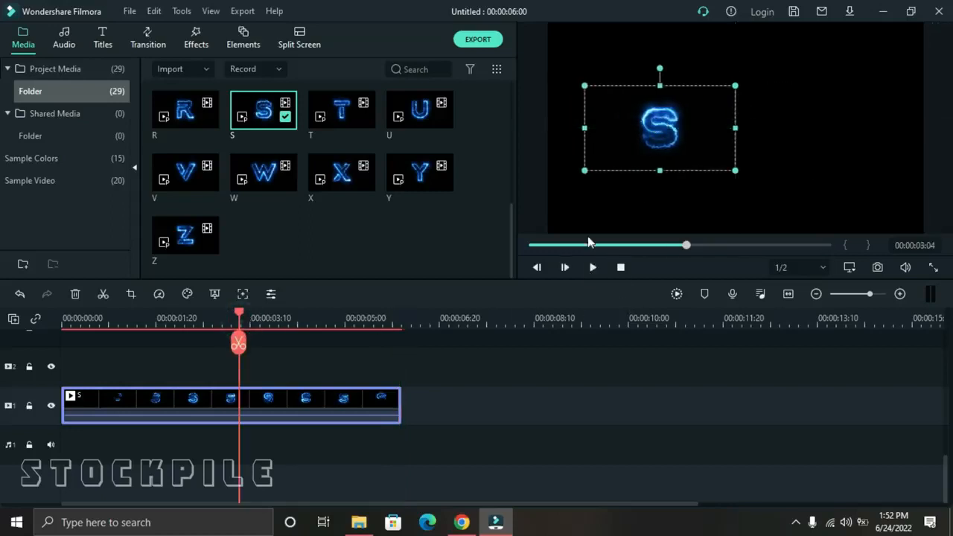
# Place the T clip on video track 2 directly above the S clip and set its scale to 40%.
pyautogui.moveTo(342, 122); pyautogui.dragTo(265, 368)
pyautogui.doubleClick(266, 363)
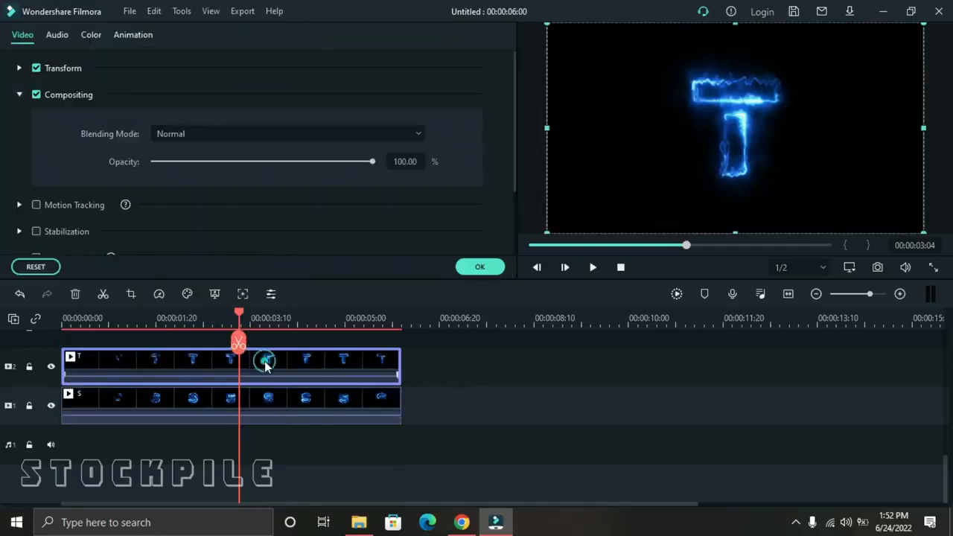
pyautogui.click(19, 95)
pyautogui.click(20, 68)
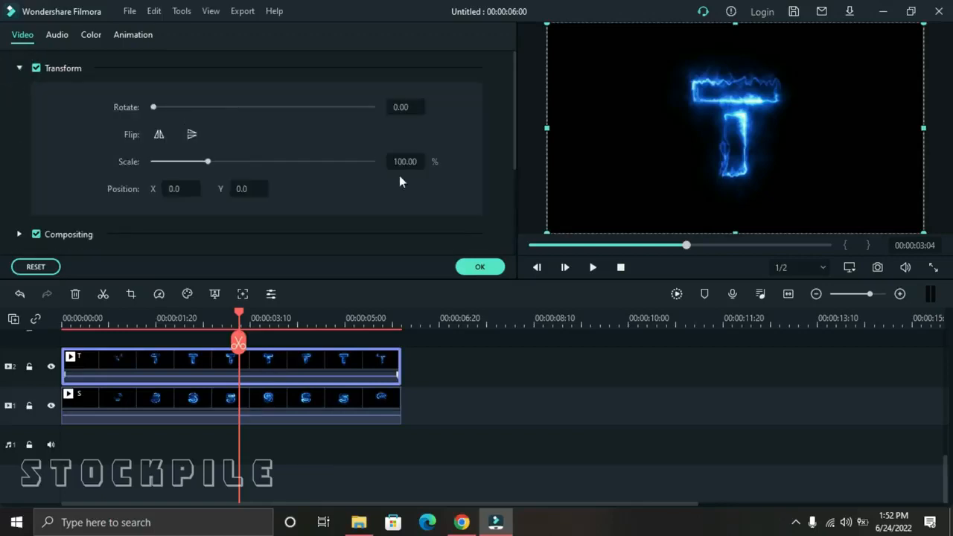
pyautogui.click(405, 164)
pyautogui.write('40')
pyautogui.press('Return')
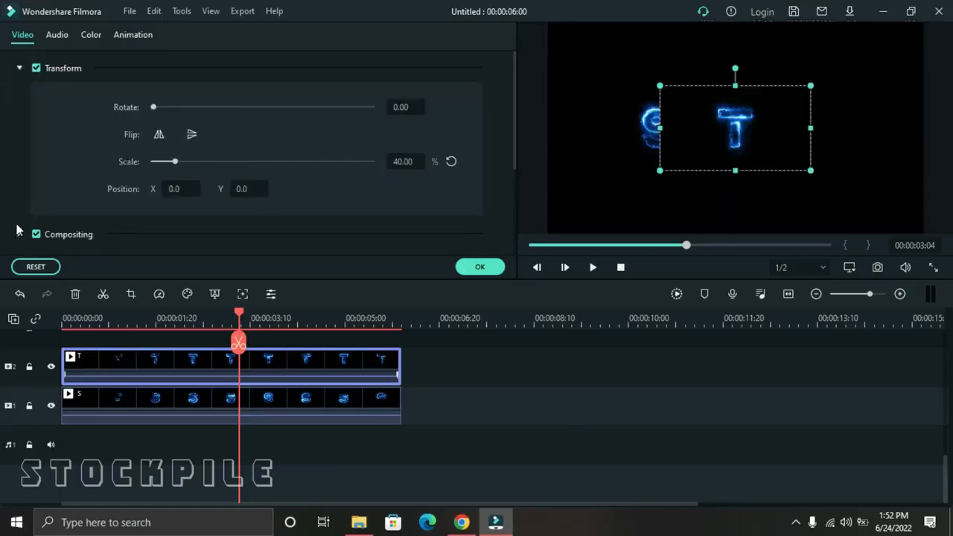
# Set the T clip's blending mode to Lighten and position the letter just right of the S in the frame.
pyautogui.click(17, 69)
pyautogui.click(20, 94)
pyautogui.click(196, 134)
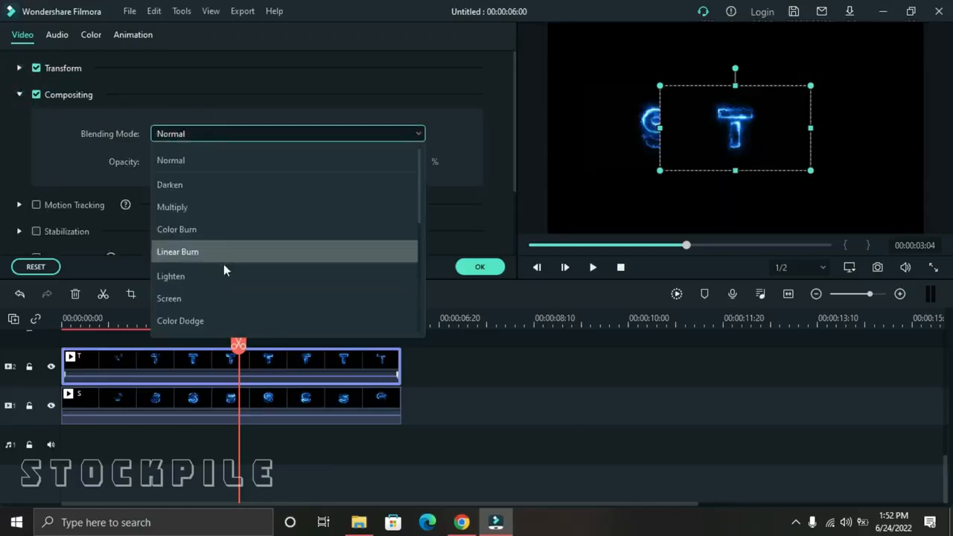
pyautogui.click(224, 268)
pyautogui.click(489, 269)
pyautogui.moveTo(737, 132); pyautogui.dragTo(700, 132)
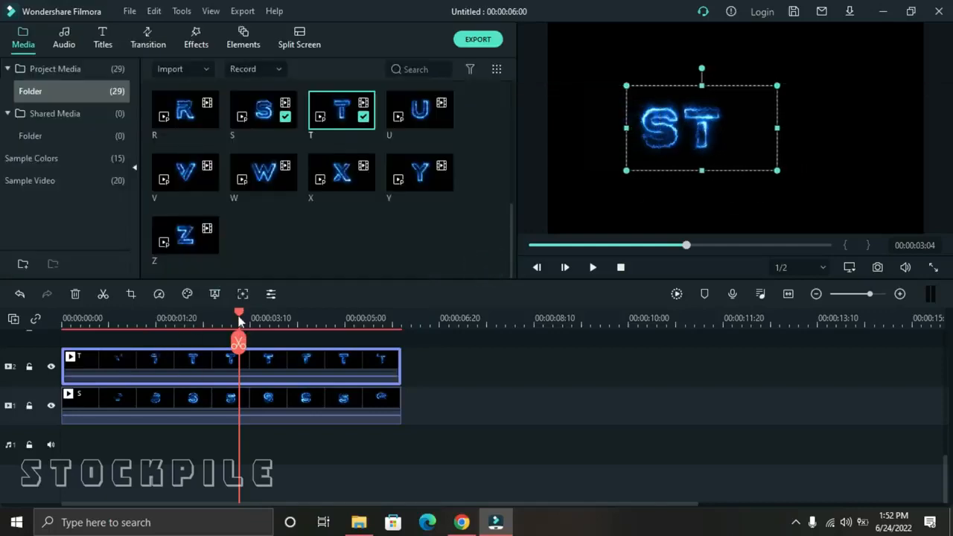
# Return the playhead to the start and place the O clip on video track 3 above the T clip.
pyautogui.moveTo(239, 321); pyautogui.dragTo(63, 321)
pyautogui.scroll(5, 382, 236)
pyautogui.scroll(-3, 313, 194)
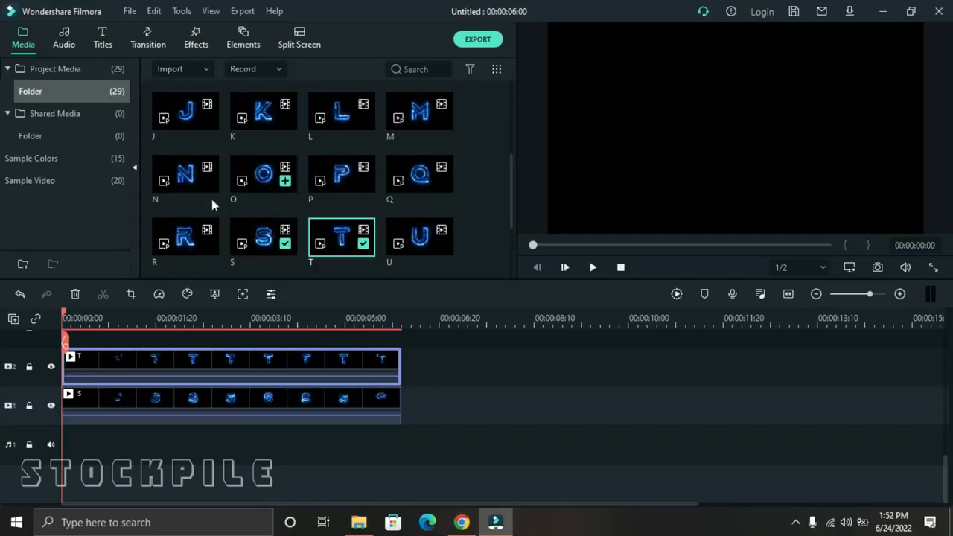
pyautogui.moveTo(272, 177); pyautogui.dragTo(213, 357)
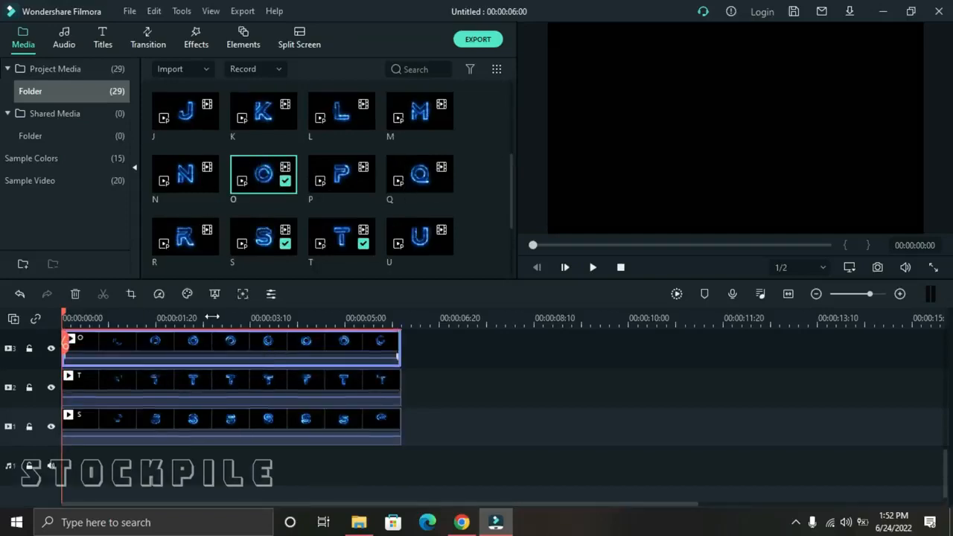
# Set the O clip's scale to 40%.
pyautogui.doubleClick(296, 353)
pyautogui.click(251, 138)
pyautogui.click(180, 92)
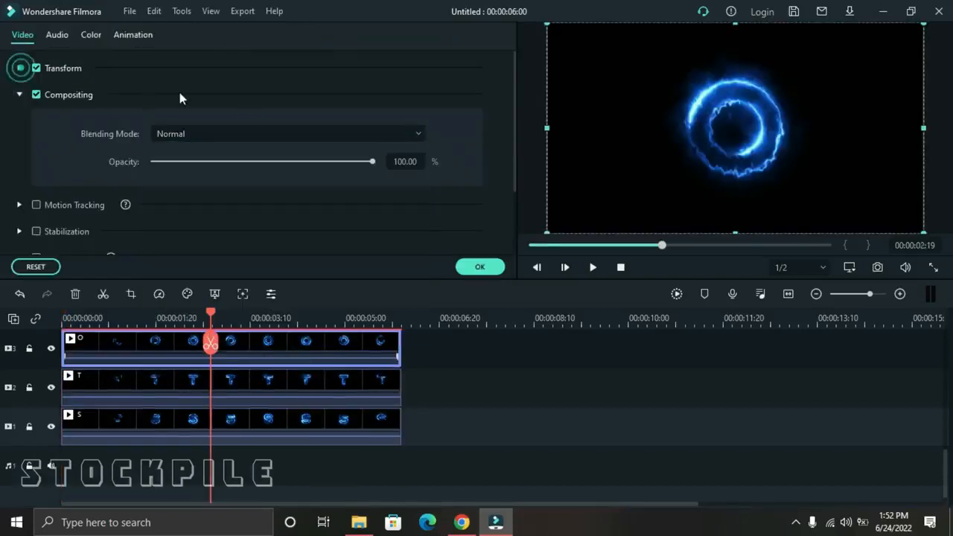
pyautogui.click(20, 69)
pyautogui.doubleClick(400, 163)
pyautogui.write('40')
pyautogui.press('Return')
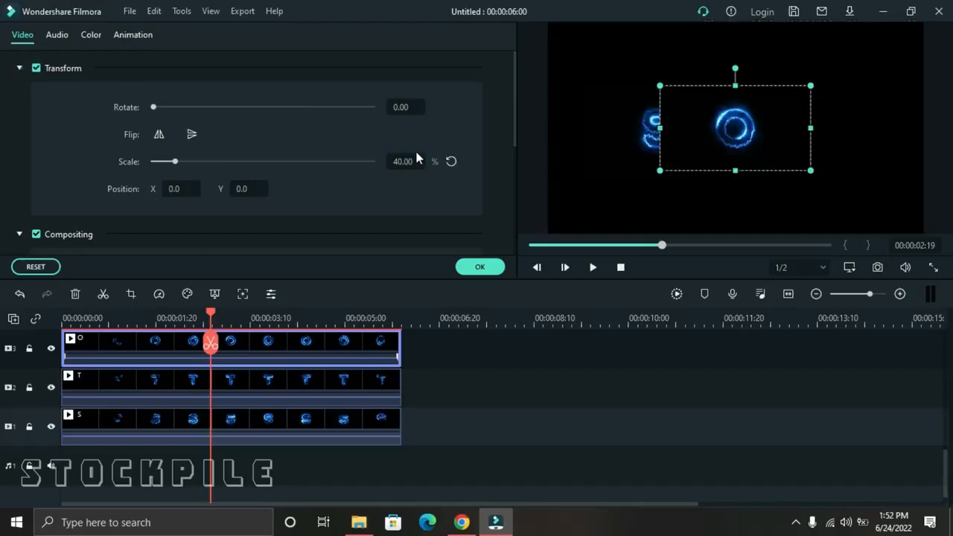
# Set the O clip's blending mode to Lighten and position the letter just right of the T in the frame.
pyautogui.click(20, 235)
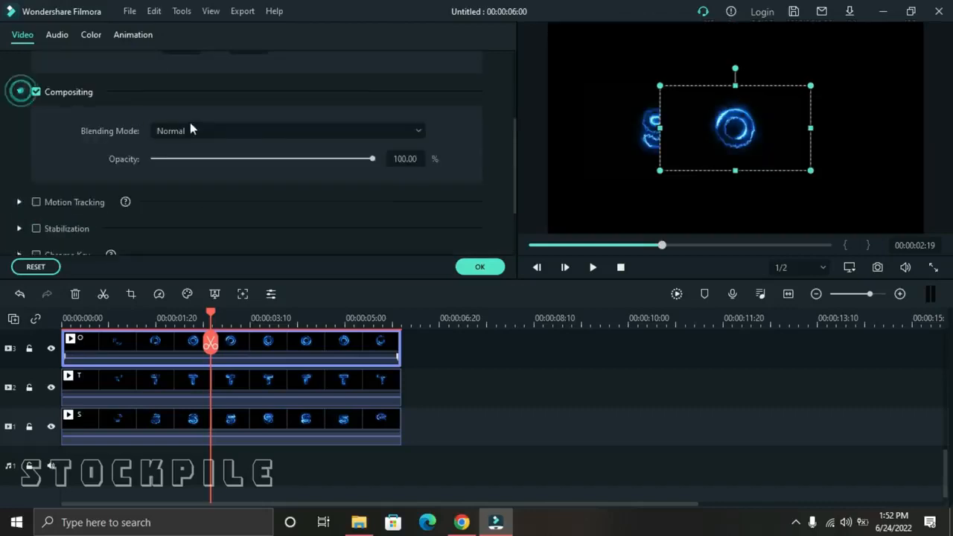
pyautogui.click(189, 128)
pyautogui.click(251, 271)
pyautogui.click(497, 268)
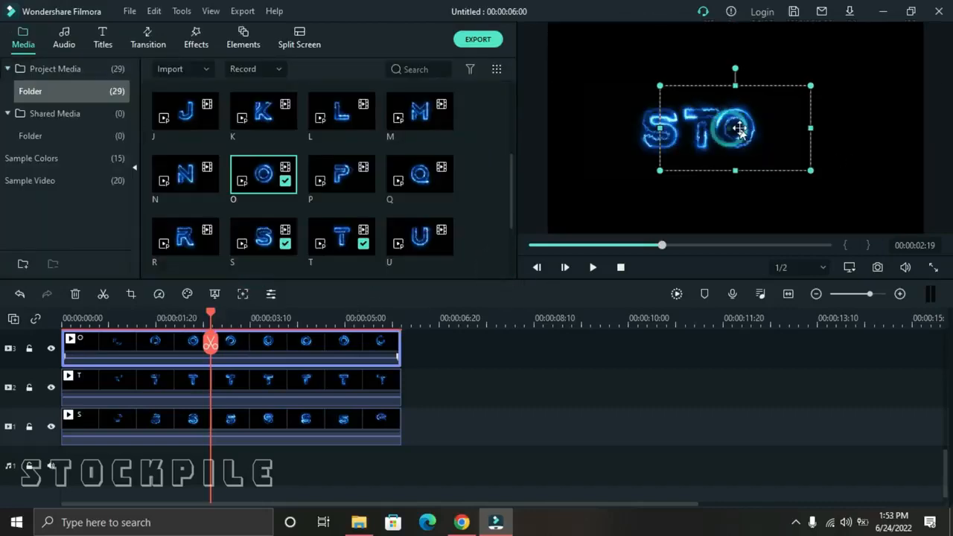
pyautogui.moveTo(740, 130); pyautogui.dragTo(747, 131)
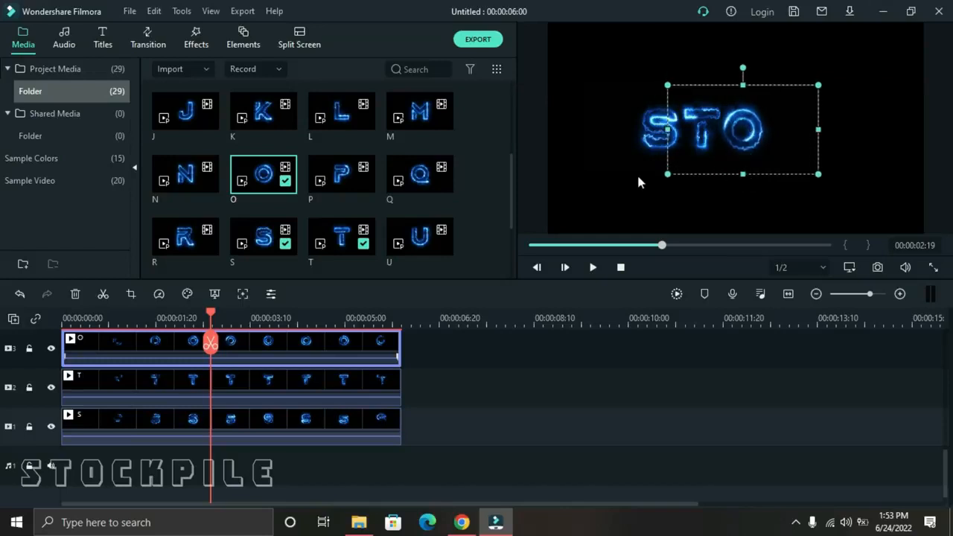
# Place the C clip at the start of video track 4 above the O clip.
pyautogui.scroll(1, 219, 339)
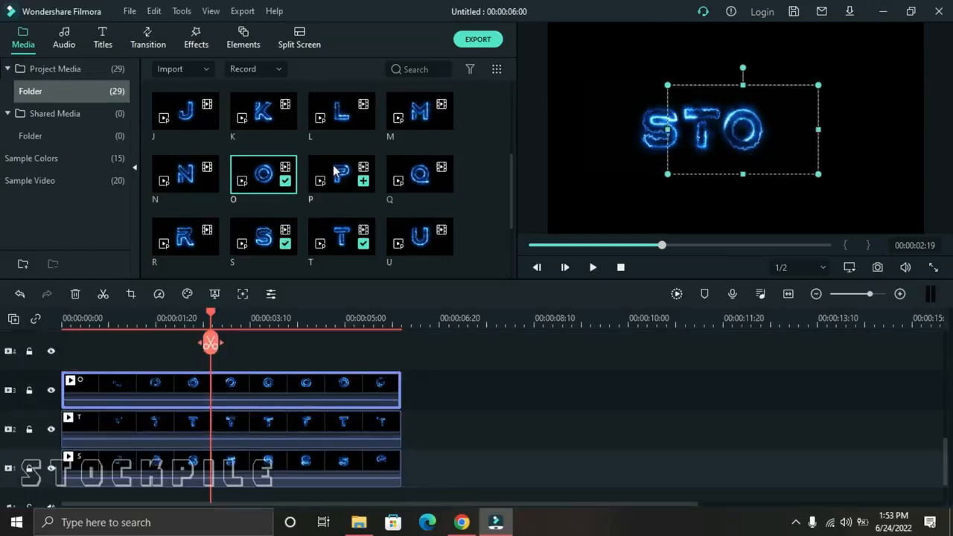
pyautogui.scroll(3, 310, 181)
pyautogui.moveTo(331, 122); pyautogui.dragTo(65, 353)
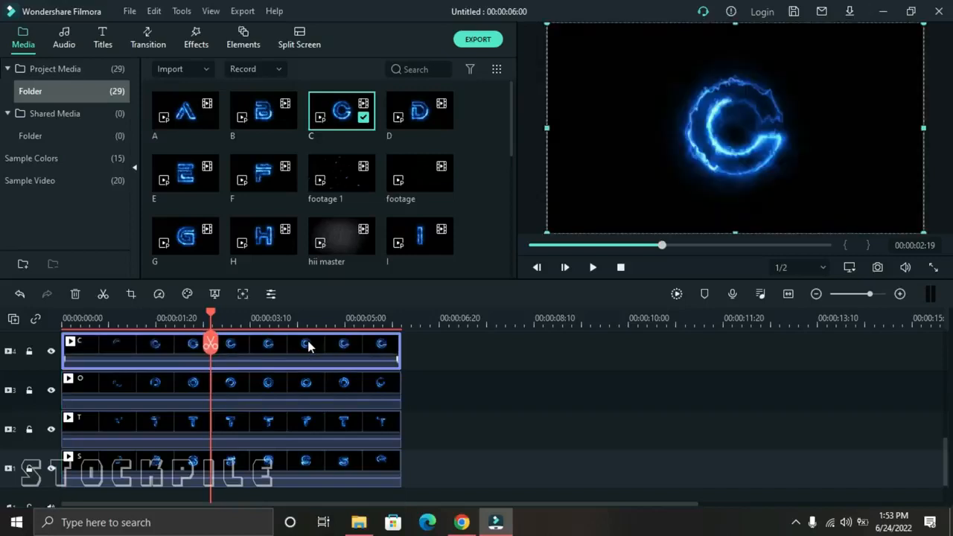
# Set the C clip's scale to 40%.
pyautogui.doubleClick(309, 346)
pyautogui.scroll(2, 334, 144)
pyautogui.click(404, 160)
pyautogui.write('40')
pyautogui.press('Return')
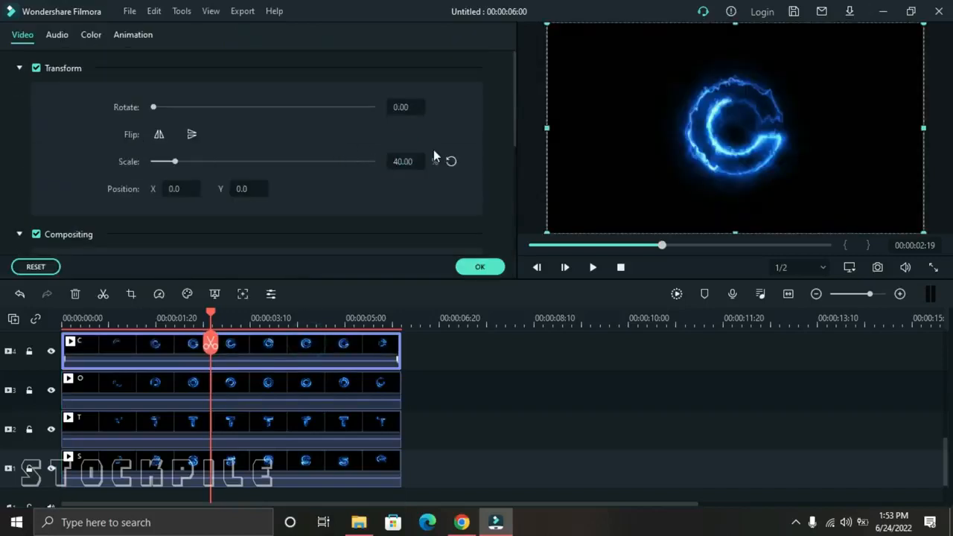
# Set the C clip's blending mode to Lighten and move the letter right of the O to position X 75.0, Y 0.0.
pyautogui.scroll(-1, 349, 170)
pyautogui.click(273, 202)
pyautogui.click(273, 321)
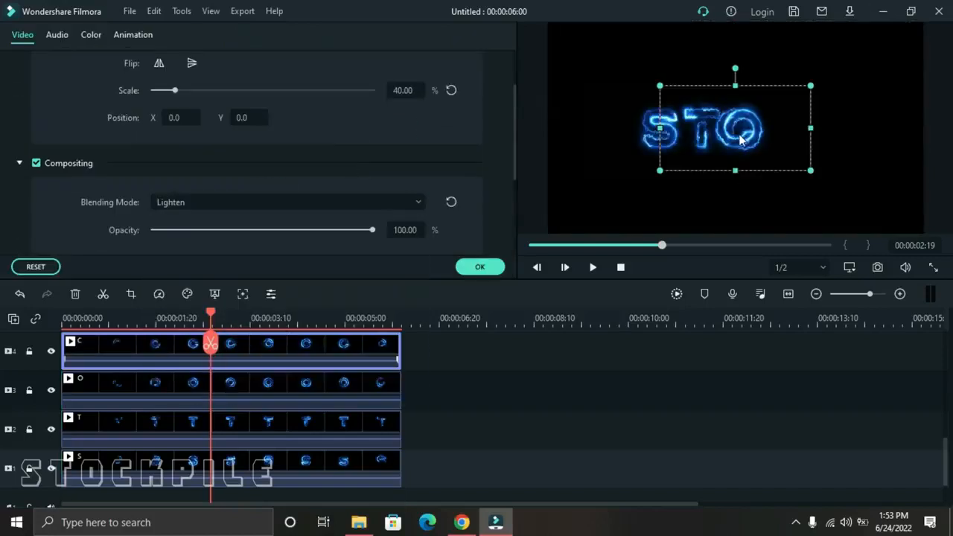
pyautogui.moveTo(744, 142); pyautogui.dragTo(796, 144)
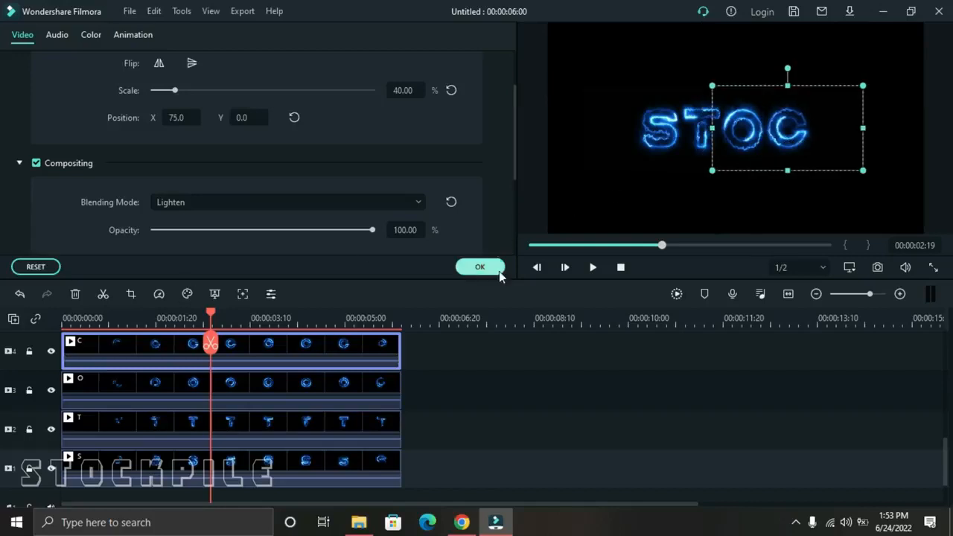
pyautogui.click(480, 267)
# Place the K clip at the start of video track 5 above the C clip and set its scale to 40%.
pyautogui.moveTo(253, 159); pyautogui.dragTo(60, 350)
pyautogui.doubleClick(281, 349)
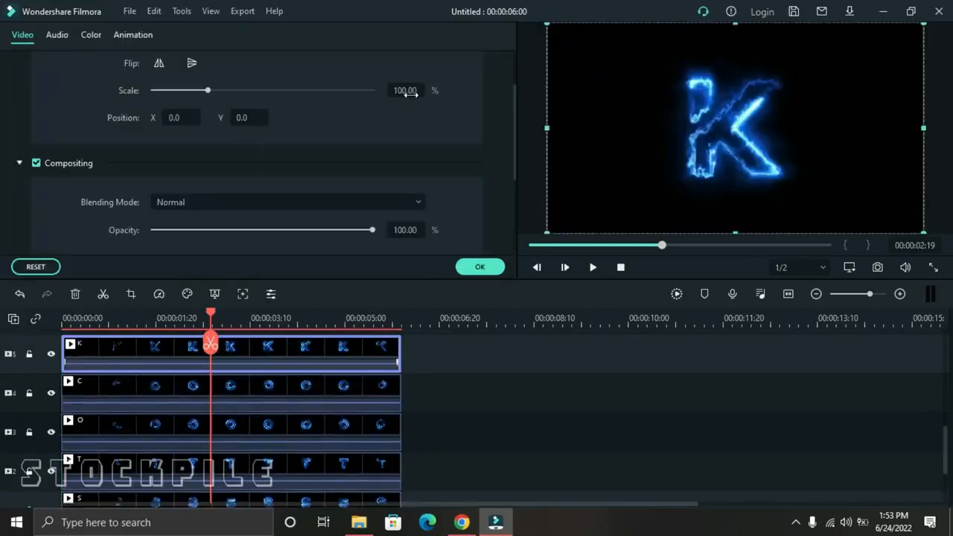
pyautogui.write('40')
pyautogui.press('Return')
# Set the K clip's blending mode to Lighten, move the letter right of the C to X 139.0, Y 0.0, and play the preview.
pyautogui.click(302, 209)
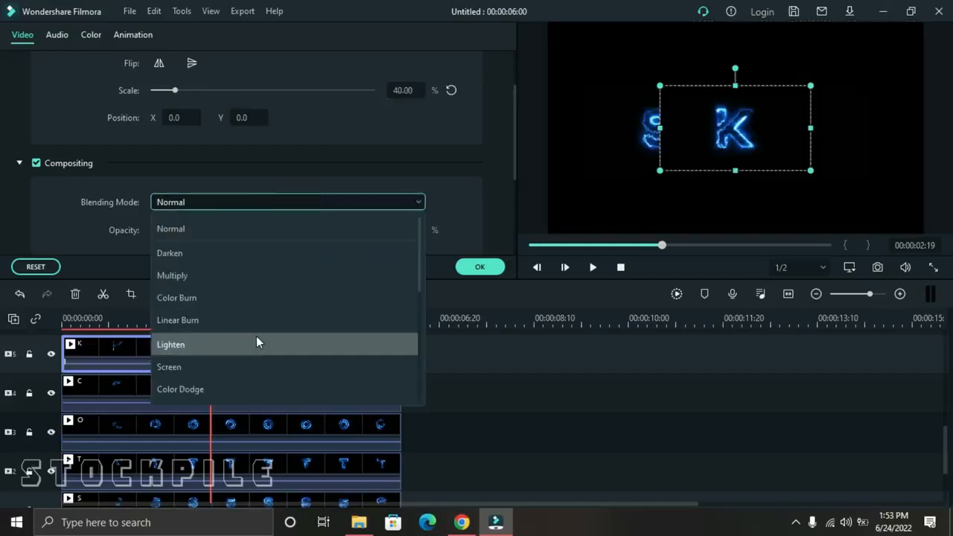
pyautogui.click(257, 342)
pyautogui.moveTo(735, 134); pyautogui.dragTo(834, 139)
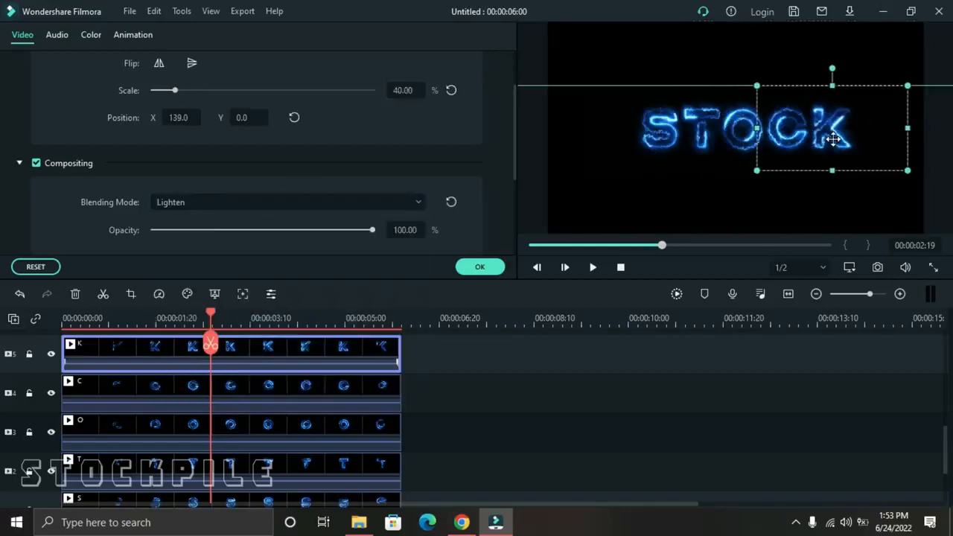
pyautogui.click(478, 266)
pyautogui.click(598, 266)
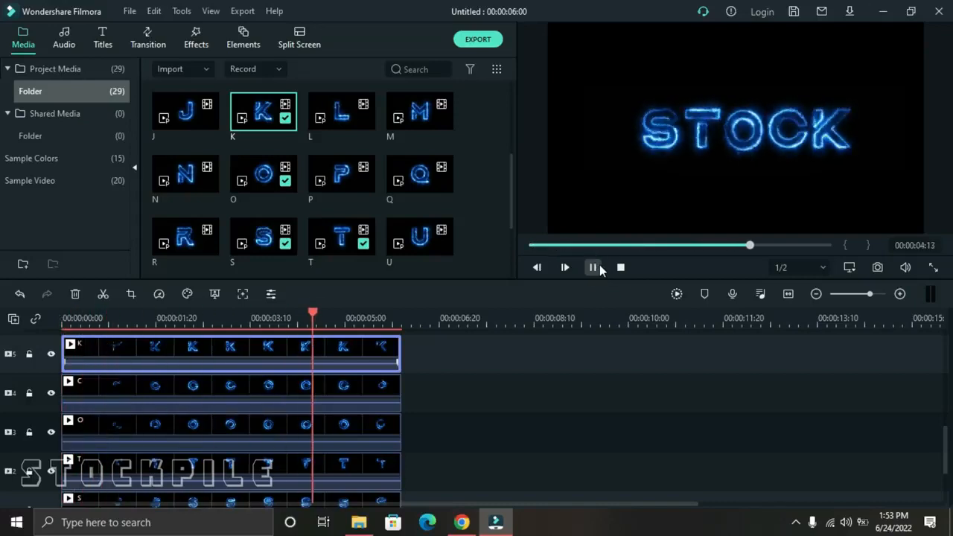
# Shift the S, T and O letters left in the frame, placing the O at about X -22.0, Y -2.3.
pyautogui.click(198, 317)
pyautogui.scroll(-2, 255, 413)
pyautogui.doubleClick(251, 436)
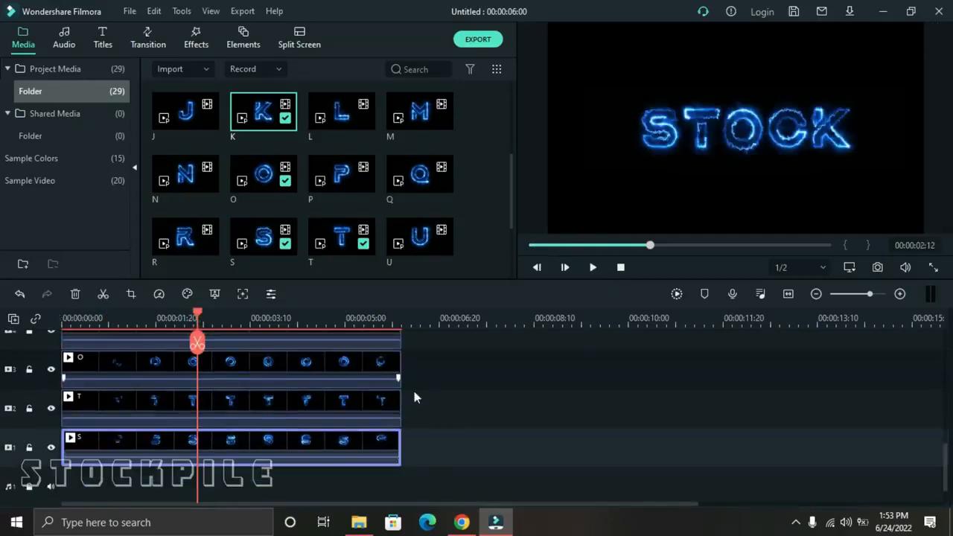
pyautogui.moveTo(649, 139); pyautogui.dragTo(668, 127)
pyautogui.click(303, 444)
pyautogui.click(52, 409)
pyautogui.click(47, 409)
pyautogui.click(51, 408)
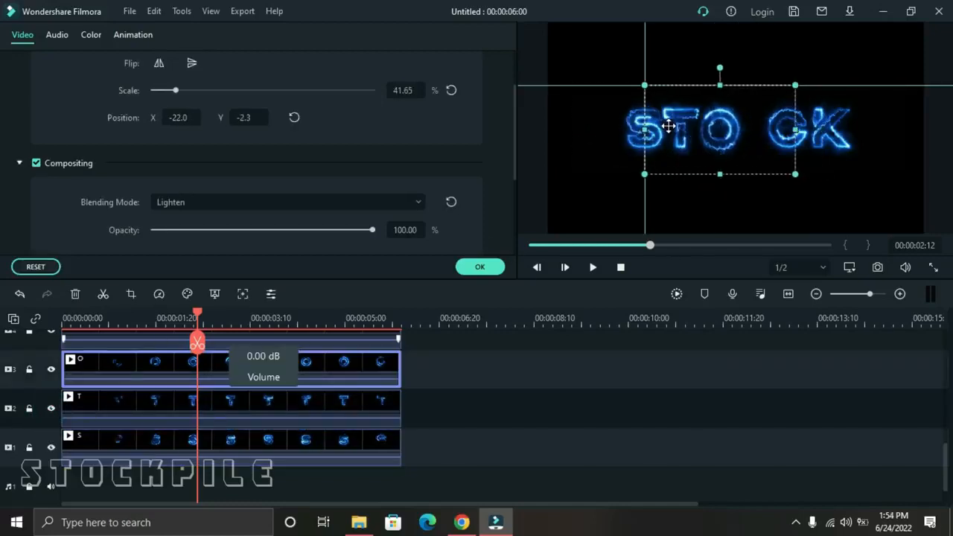
# Move the C and K letters left to close the gap after the O and play the title from the start.
pyautogui.scroll(1, 98, 419)
pyautogui.click(125, 371)
pyautogui.moveTo(791, 128)
pyautogui.mouseDown()
pyautogui.moveTo(769, 125)
pyautogui.moveTo(766, 137)
pyautogui.moveTo(801, 139)
pyautogui.mouseUp()
pyautogui.click(98, 422)
pyautogui.click(52, 334)
pyautogui.scroll(1, 59, 359)
pyautogui.click(50, 354)
pyautogui.click(621, 266)
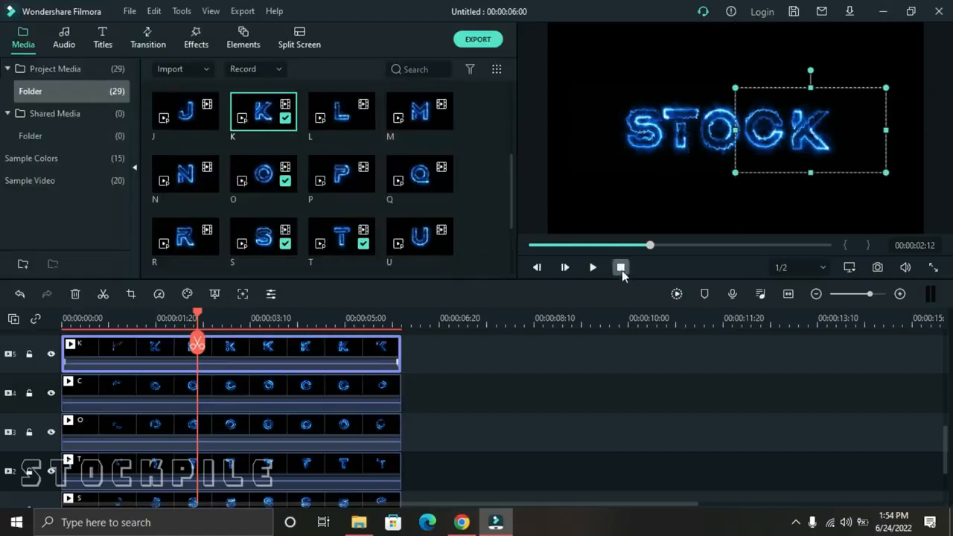
pyautogui.click(593, 267)
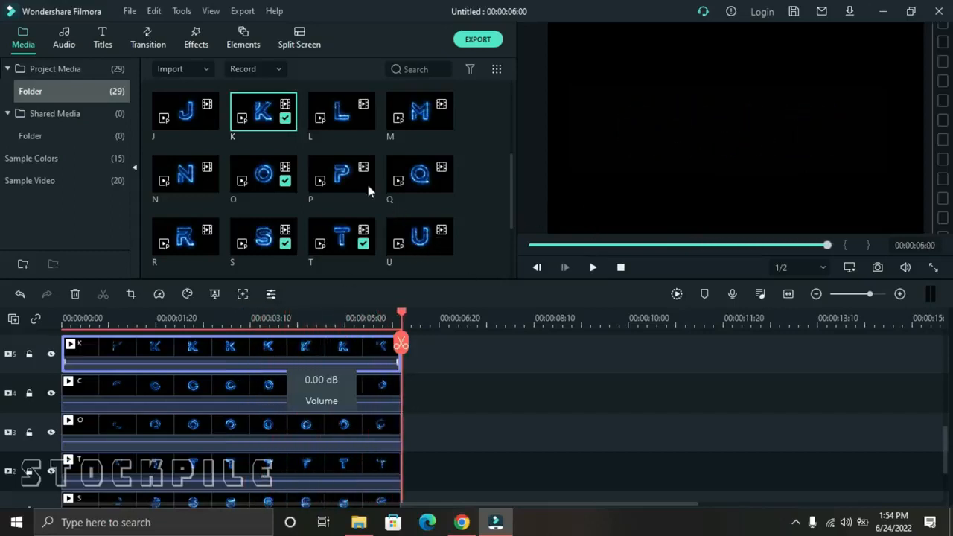
# Place the "footage" clip on video track 6 above the K clip, ending together with the letter clips, and preview it.
pyautogui.scroll(-3, 368, 191)
pyautogui.scroll(5, 384, 240)
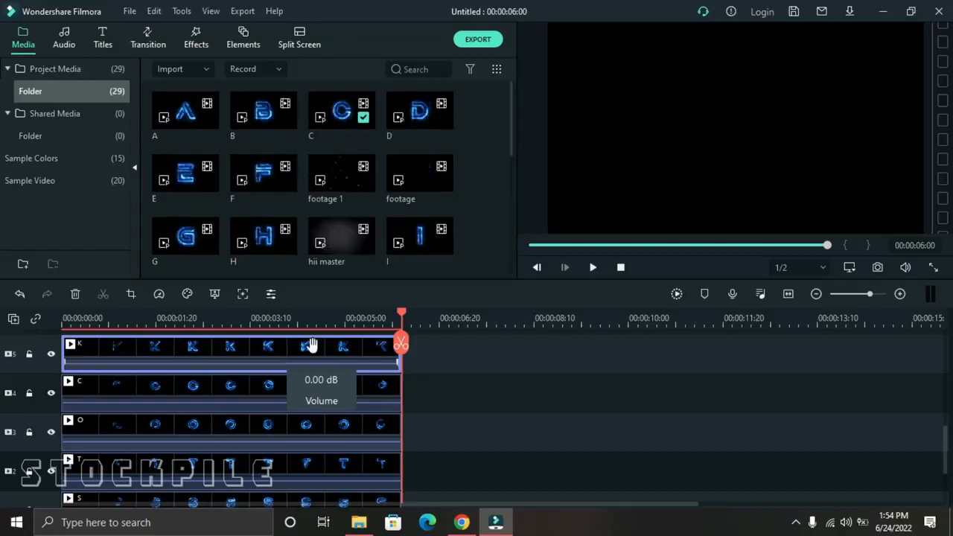
pyautogui.scroll(2, 168, 396)
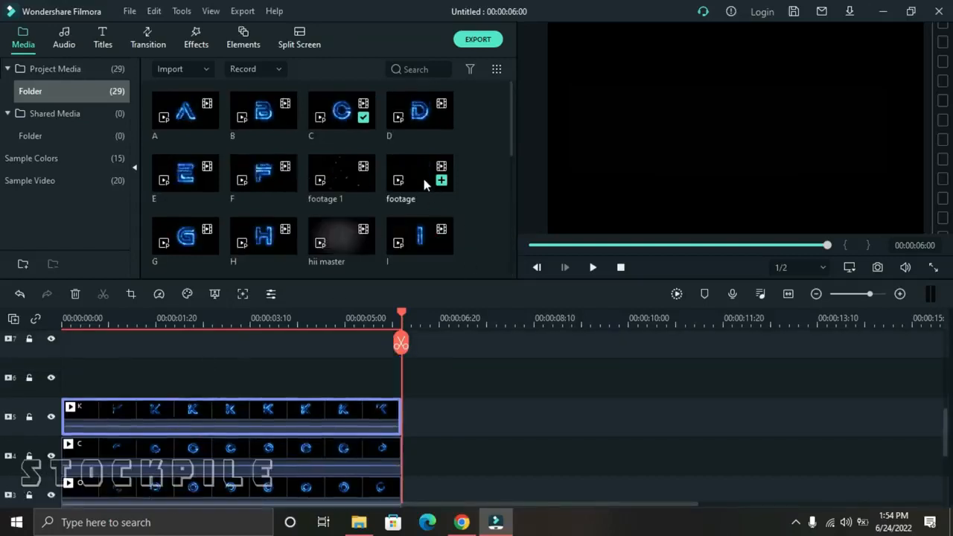
pyautogui.moveTo(423, 175); pyautogui.dragTo(240, 396)
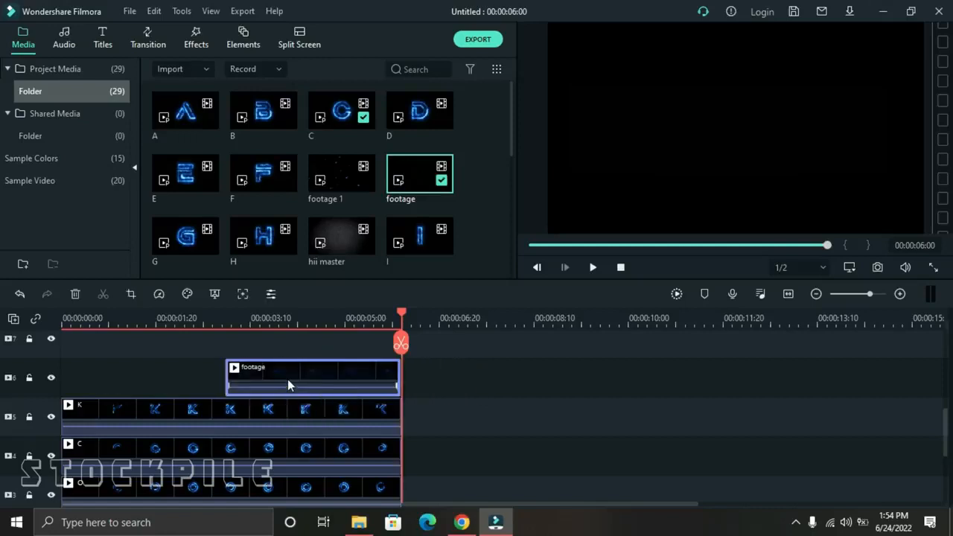
pyautogui.click(300, 320)
pyautogui.moveTo(300, 311); pyautogui.dragTo(221, 328)
pyautogui.click(593, 267)
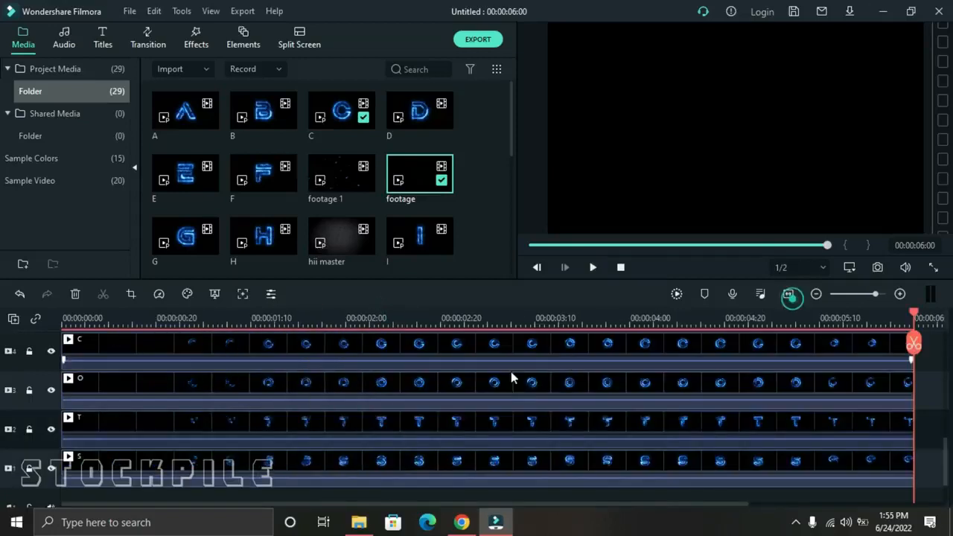
# Set the "footage" clip's blending mode to Lighten and play the section from just before the clip starts.
pyautogui.scroll(3, 729, 418)
pyautogui.doubleClick(657, 436)
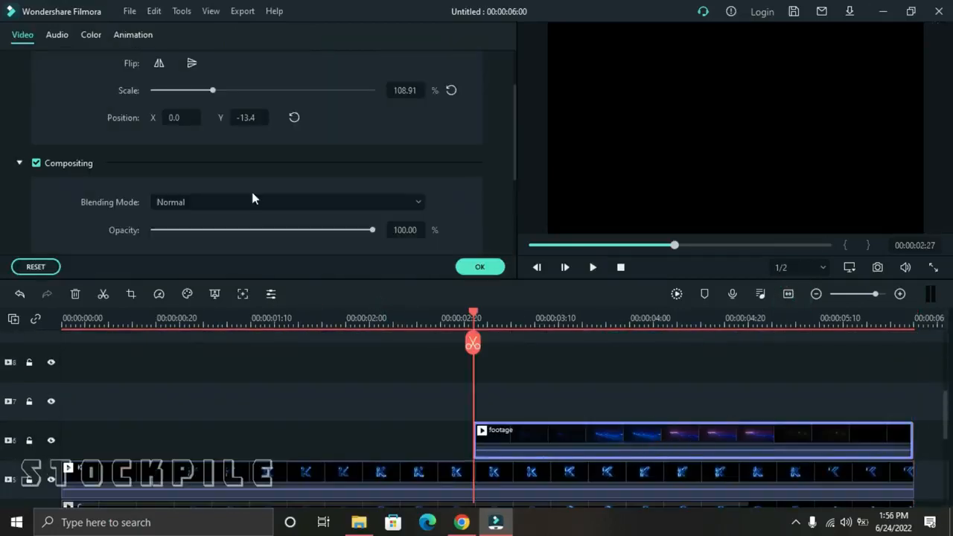
pyautogui.click(227, 203)
pyautogui.click(227, 345)
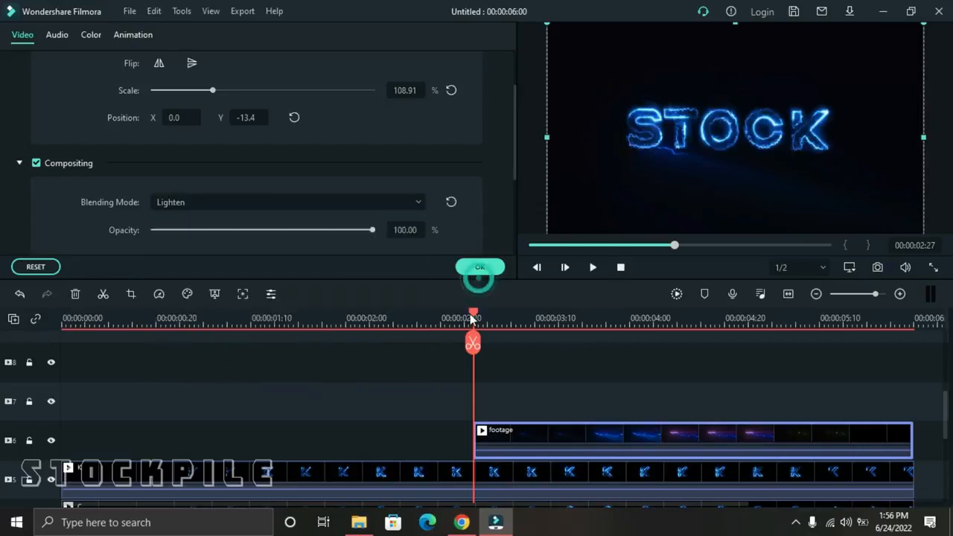
pyautogui.click(480, 268)
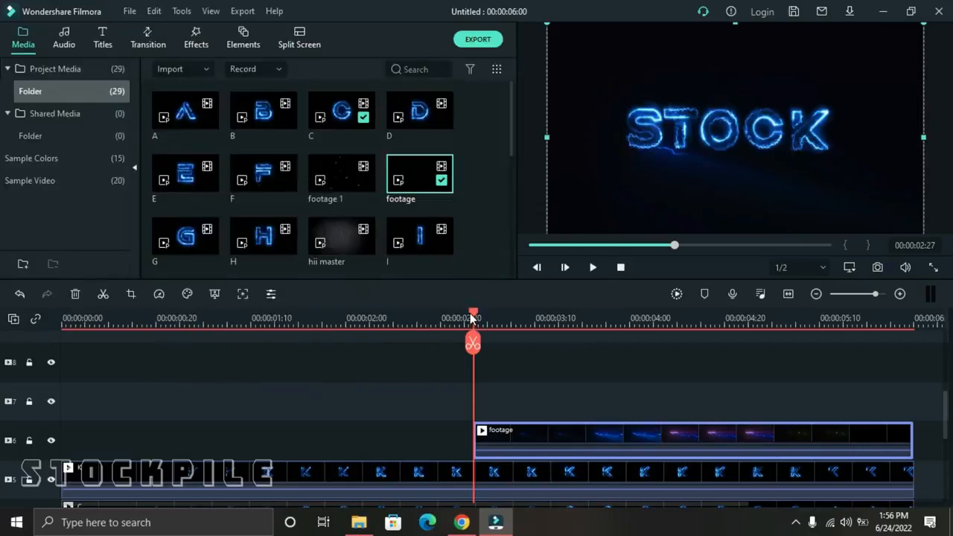
pyautogui.moveTo(471, 318); pyautogui.dragTo(417, 318)
pyautogui.click(594, 268)
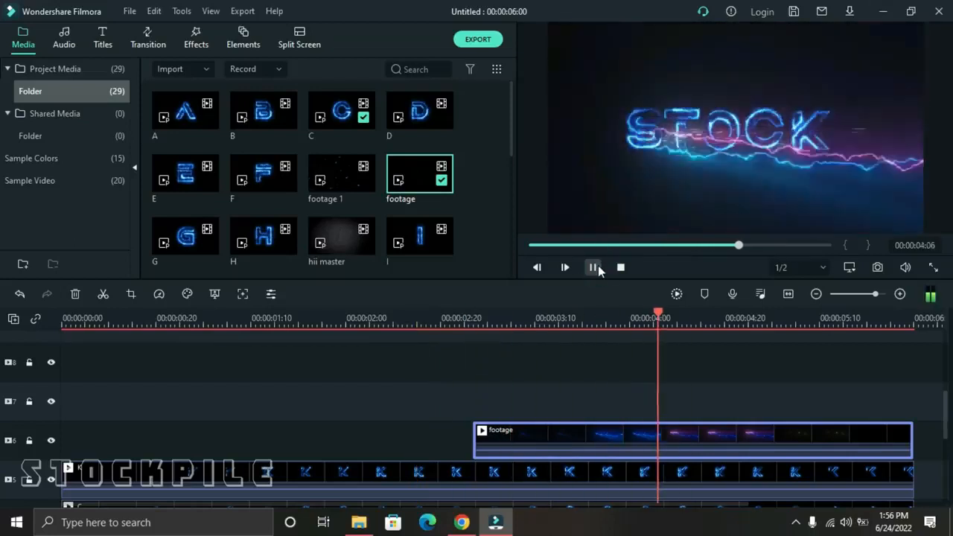
pyautogui.click(594, 267)
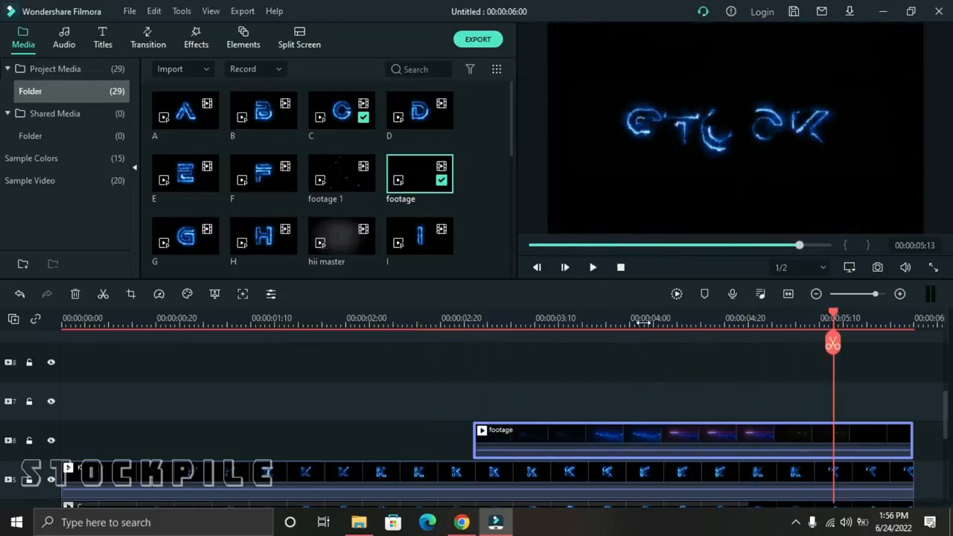
# Move the "footage" clip up in the frame to Y -2.4 so the lightning runs through the word, and replay that section.
pyautogui.moveTo(644, 322); pyautogui.dragTo(710, 311)
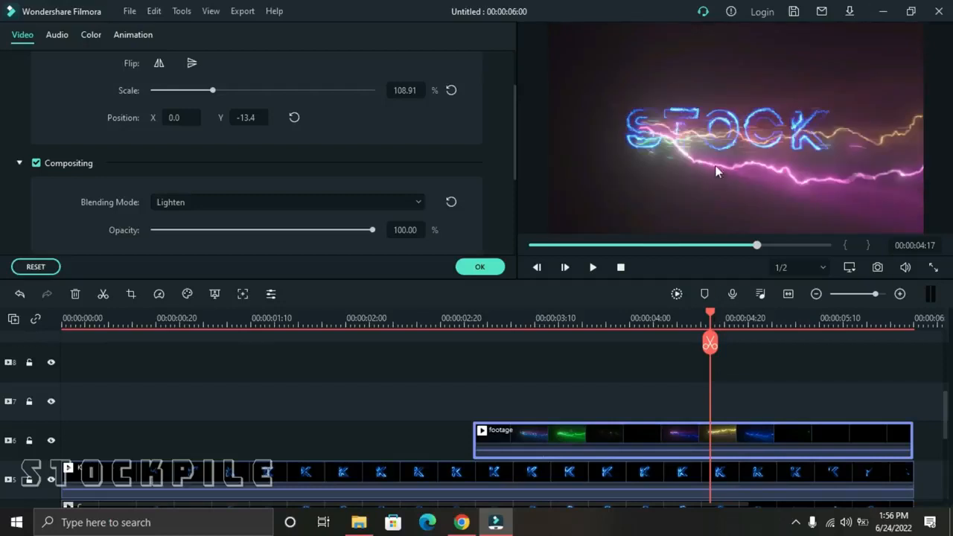
pyautogui.click(710, 146)
pyautogui.moveTo(709, 146); pyautogui.dragTo(703, 134)
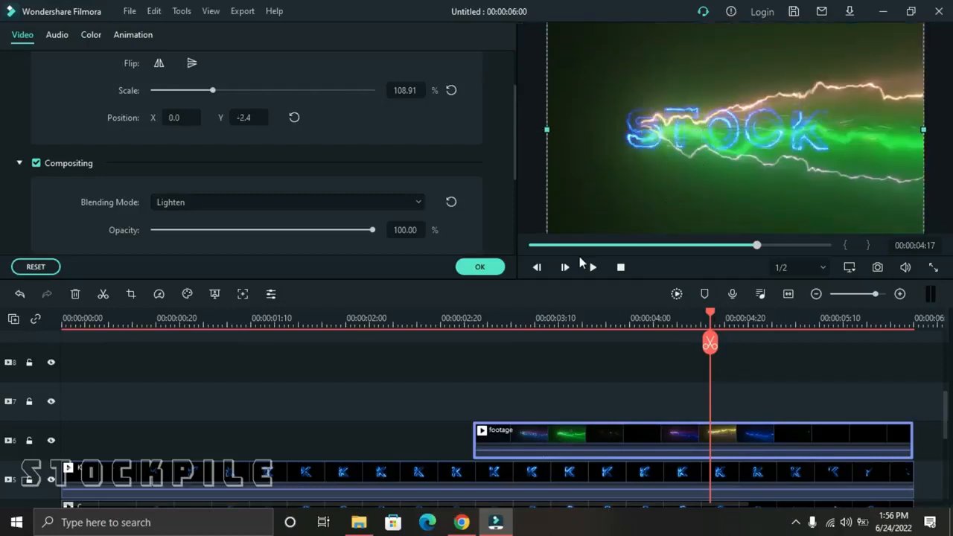
pyautogui.click(482, 268)
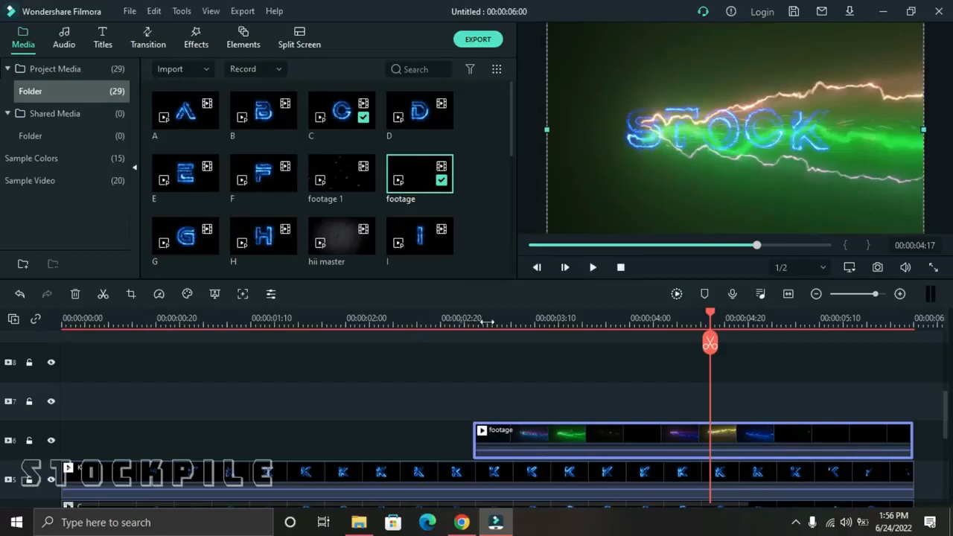
pyautogui.click(457, 321)
pyautogui.click(593, 267)
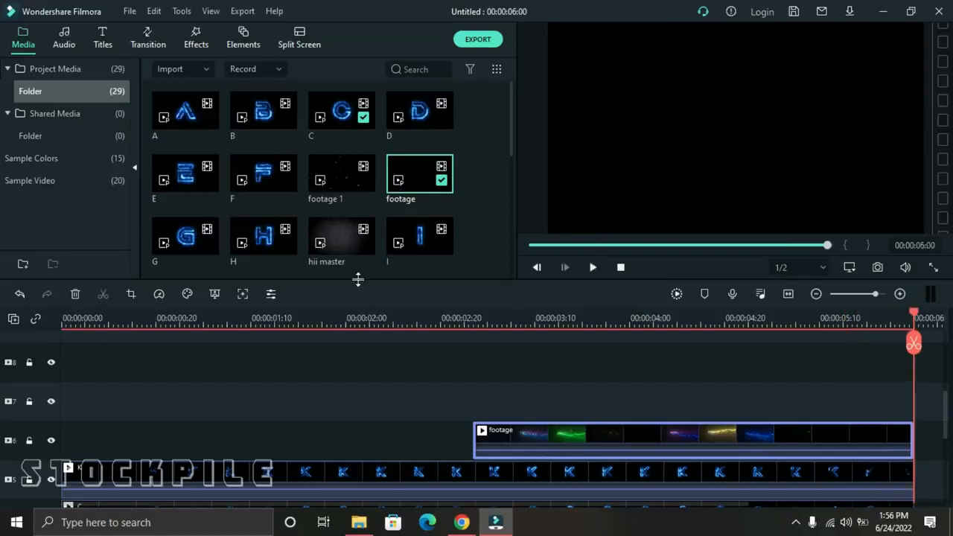
# Place the "footage 1" clip at the start of video track 7, fit the timeline, and play it from the beginning.
pyautogui.moveTo(343, 174); pyautogui.dragTo(63, 402)
pyautogui.click(787, 295)
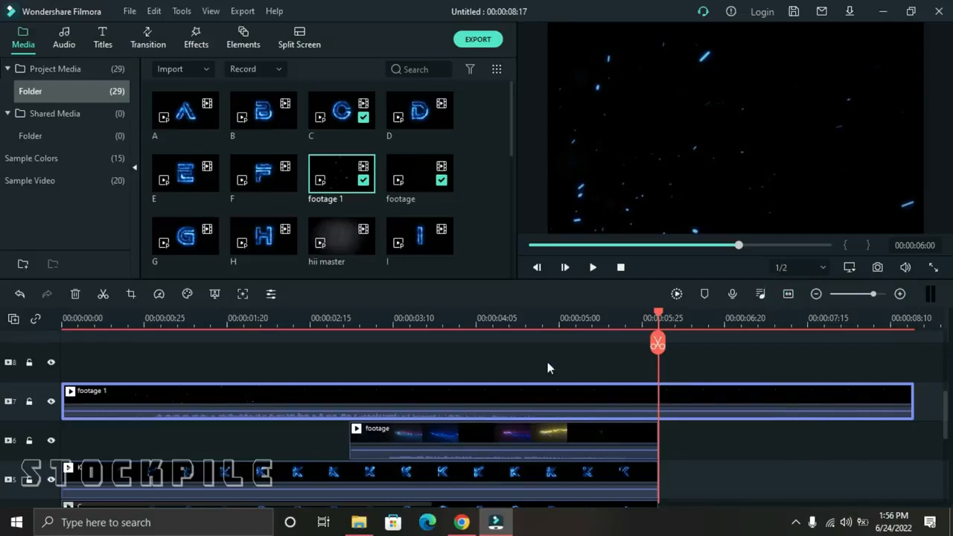
pyautogui.moveTo(658, 318); pyautogui.dragTo(1, 327)
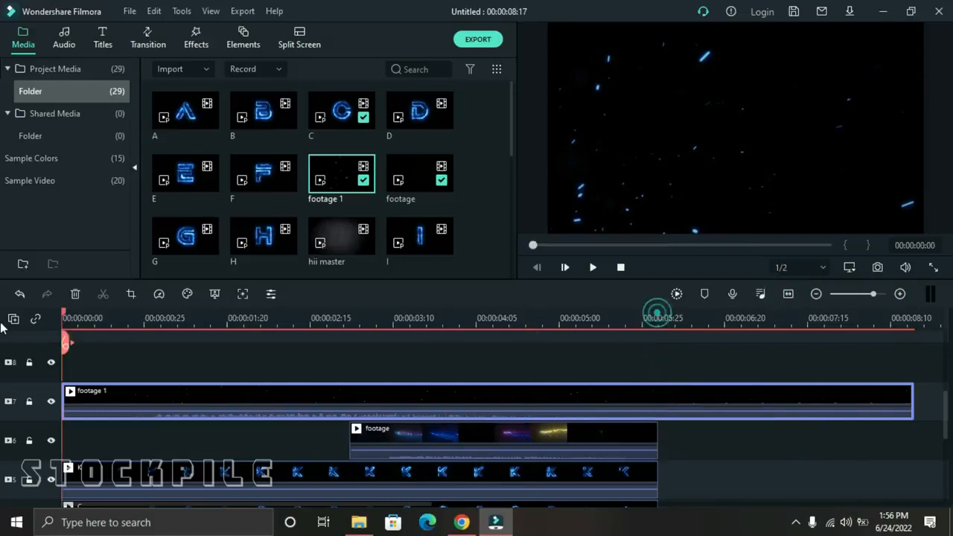
pyautogui.click(592, 267)
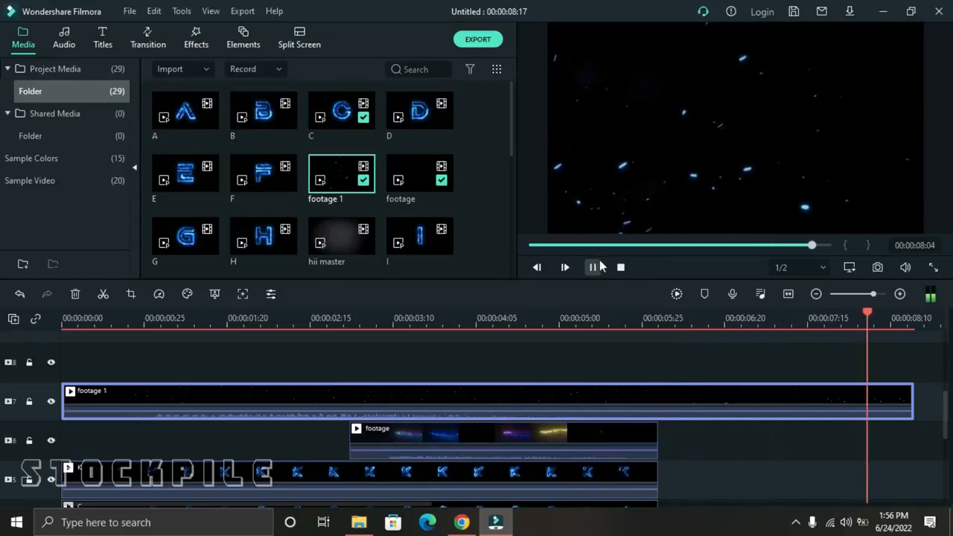
# Set the "footage 1" clip's blending mode to Lighten, preview it, and trim the clip's end to 00:00:06:09.
pyautogui.doubleClick(463, 392)
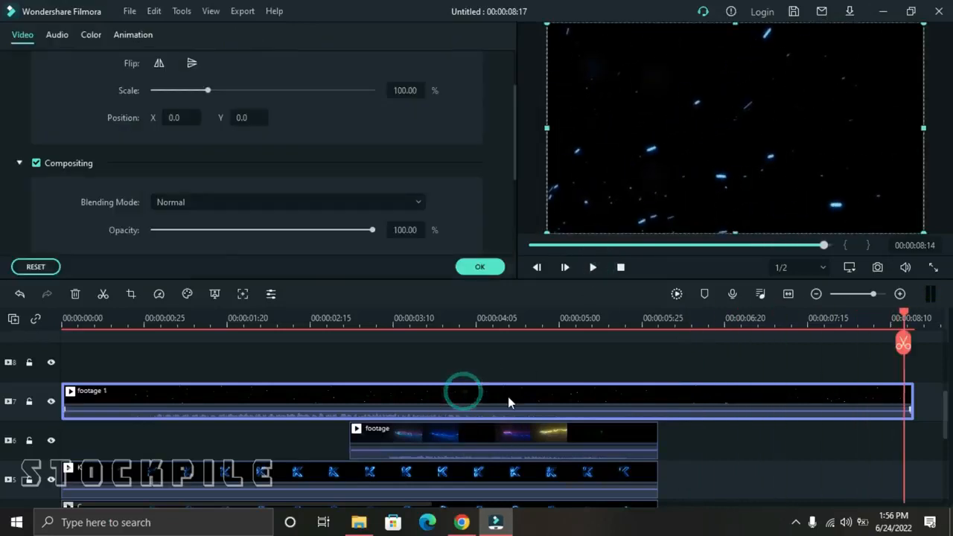
pyautogui.click(220, 203)
pyautogui.click(215, 347)
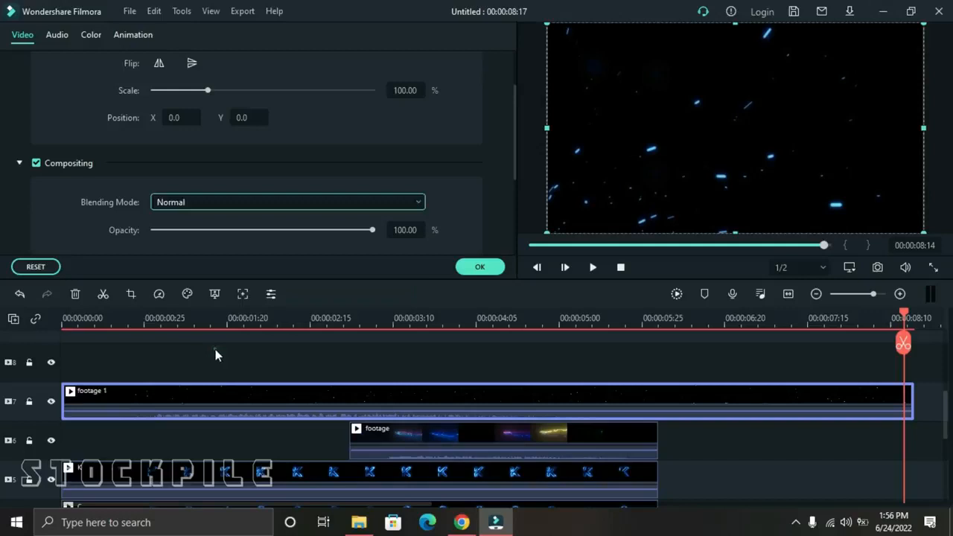
pyautogui.click(620, 267)
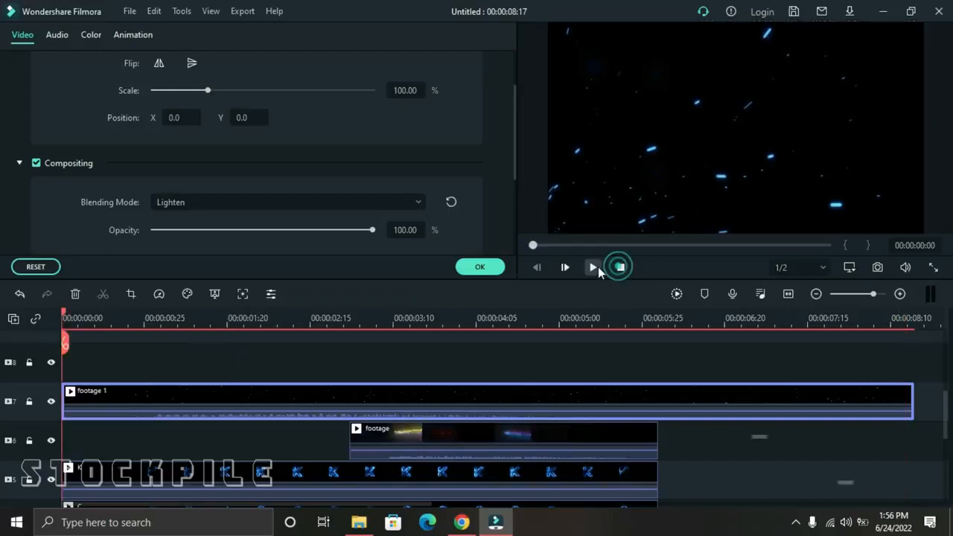
pyautogui.click(593, 268)
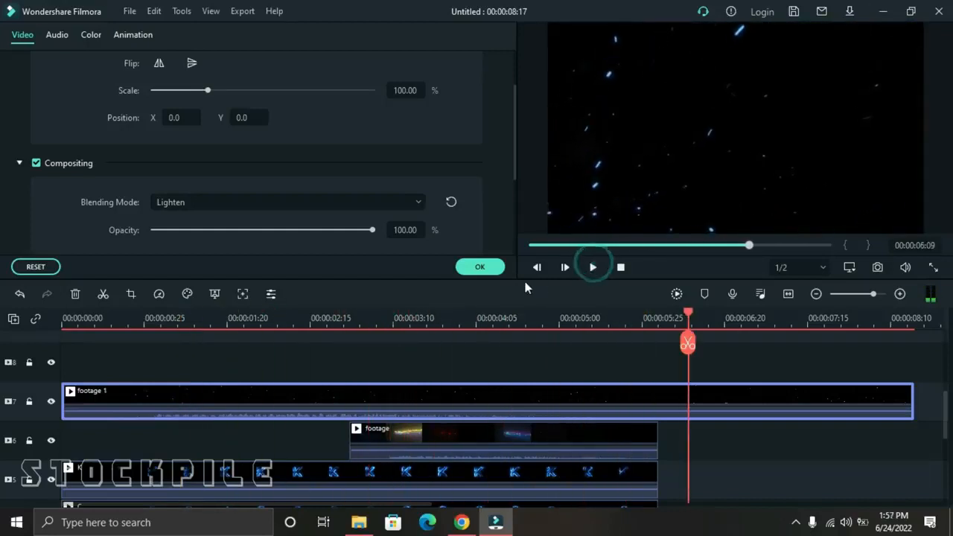
pyautogui.click(488, 268)
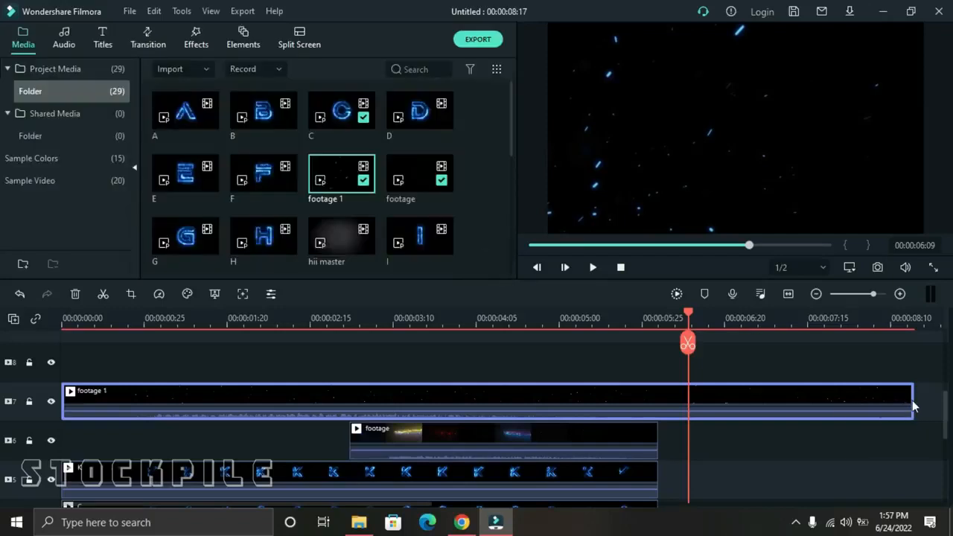
pyautogui.moveTo(914, 401); pyautogui.dragTo(690, 395)
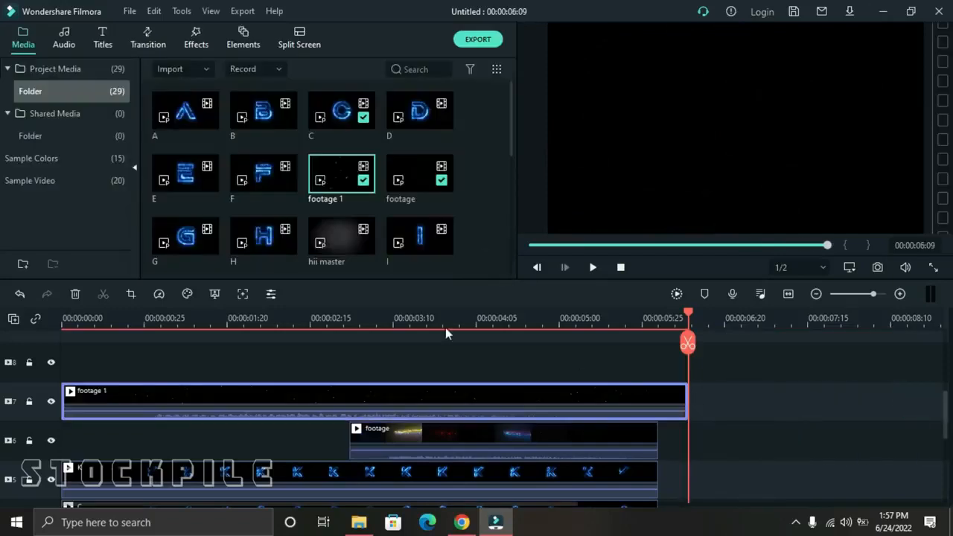
# Add a Chromatic Aberration effect on video track 8, starting partway into the "footage" clip and ending with it, and preview the result.
pyautogui.click(196, 43)
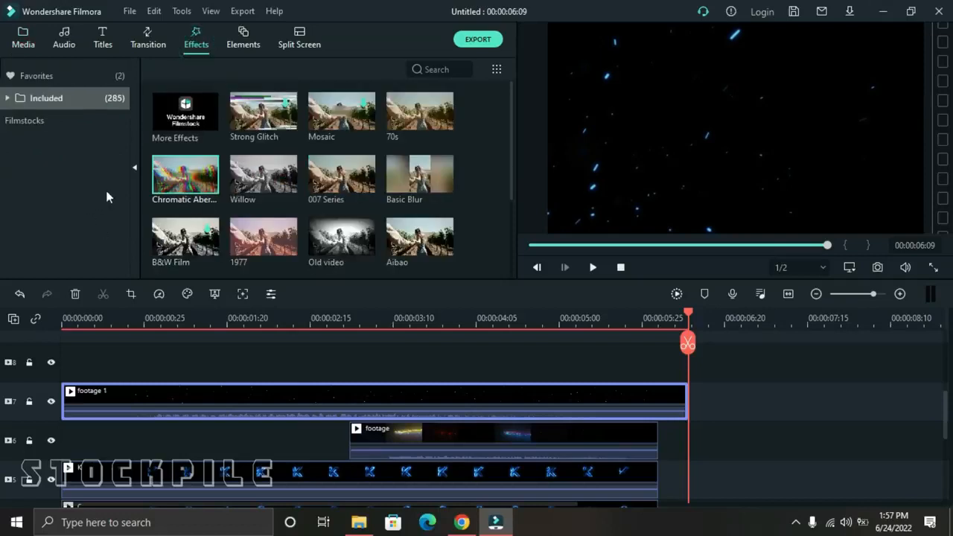
pyautogui.moveTo(295, 317); pyautogui.dragTo(402, 360)
pyautogui.moveTo(888, 361); pyautogui.dragTo(657, 365)
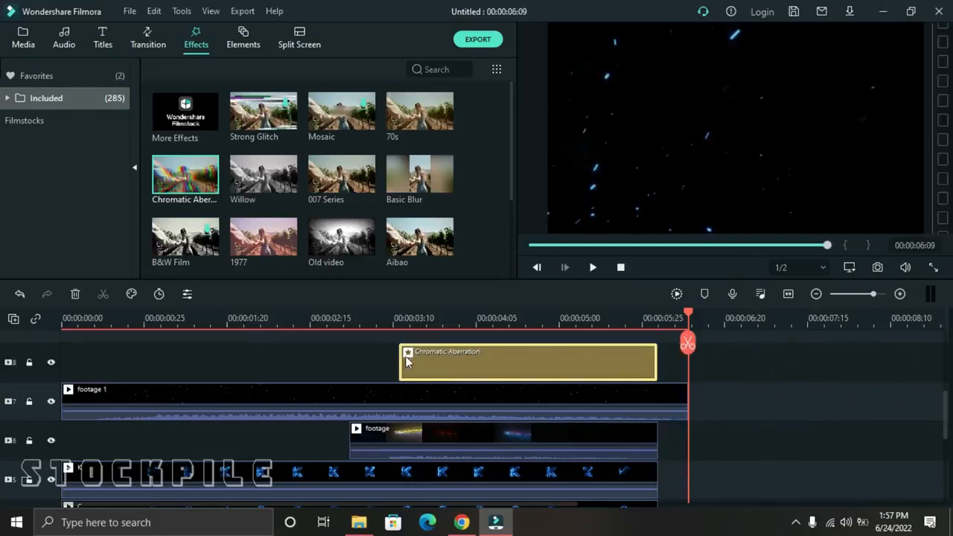
pyautogui.moveTo(404, 363); pyautogui.dragTo(436, 357)
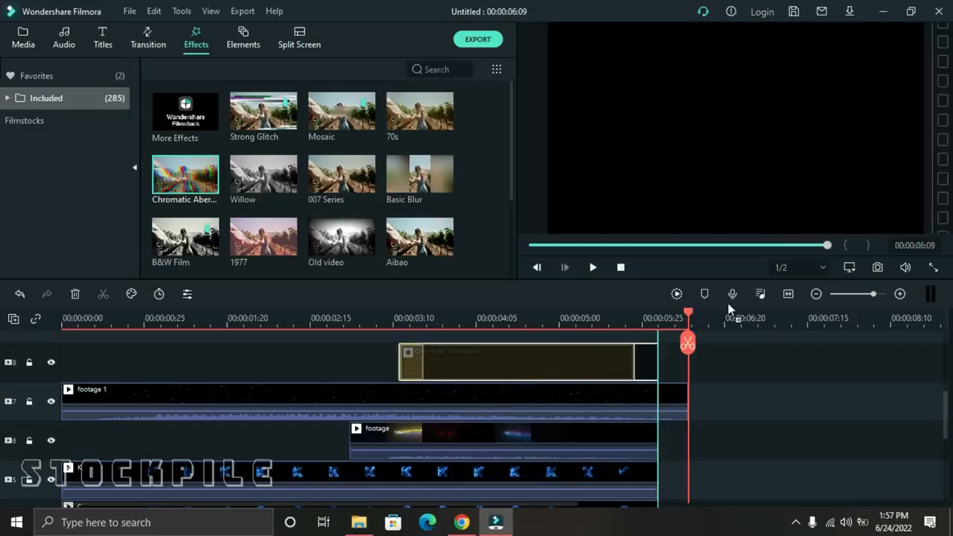
pyautogui.moveTo(689, 319); pyautogui.dragTo(345, 307)
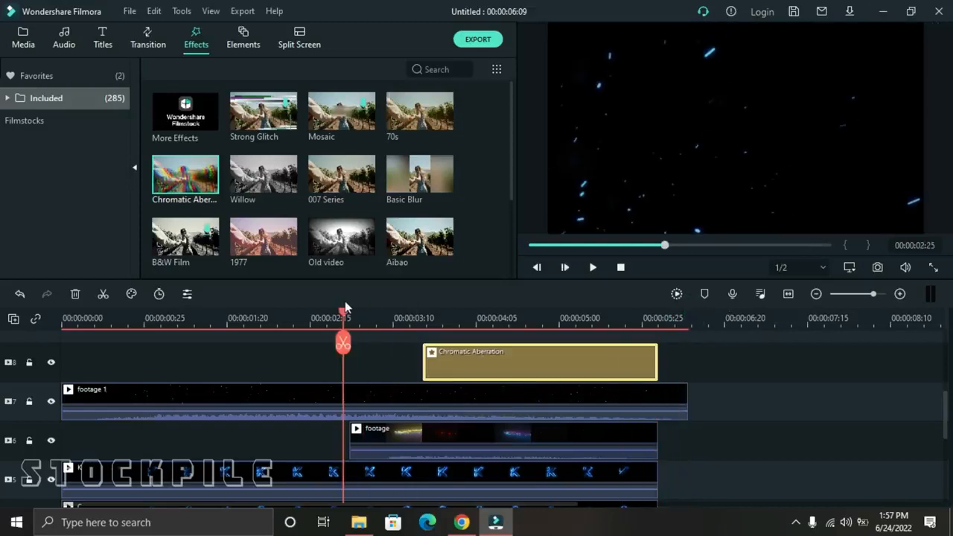
pyautogui.click(595, 268)
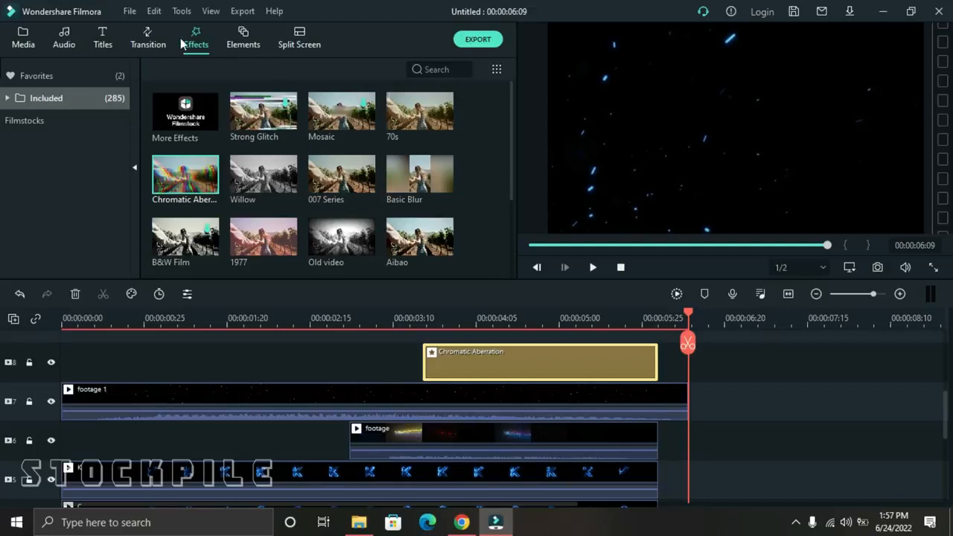
# Add a Fade transition lasting 00:00:01:00 at the end of the "footage 1" clip, and play the rendered intro from the beginning.
pyautogui.click(145, 42)
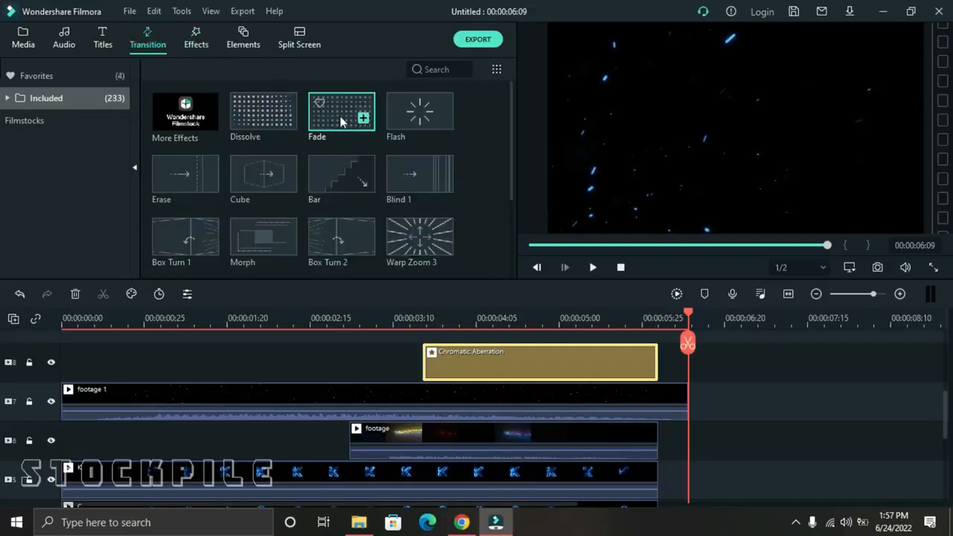
pyautogui.moveTo(341, 121); pyautogui.dragTo(601, 403)
pyautogui.doubleClick(602, 402)
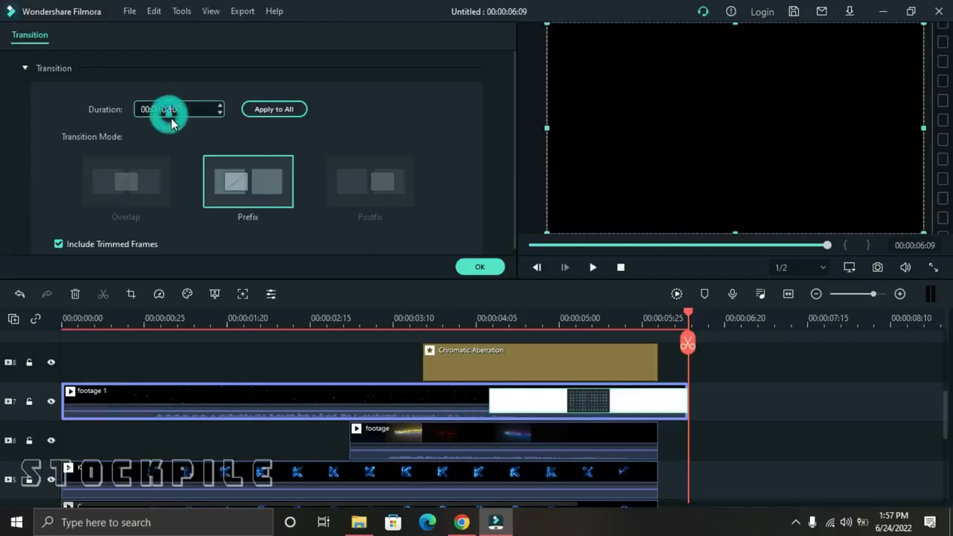
pyautogui.write('1')
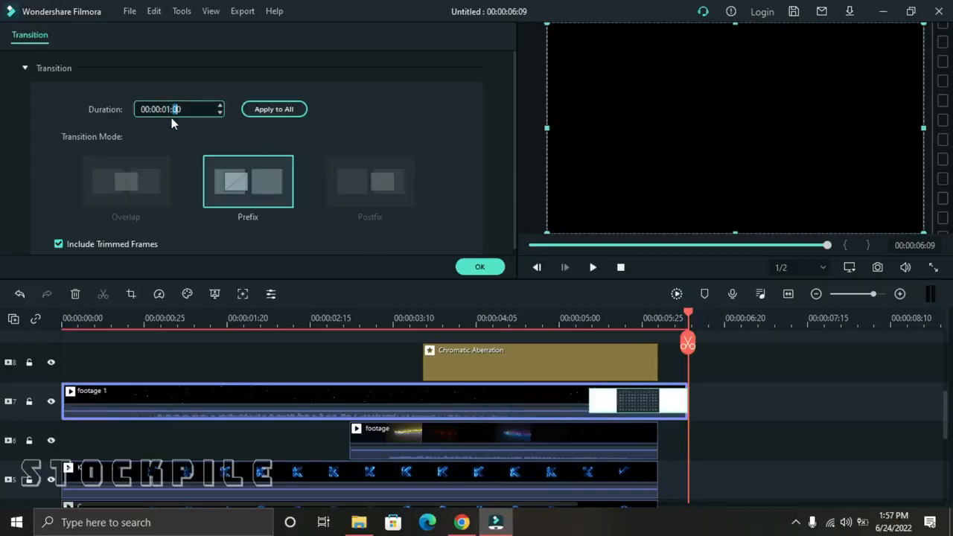
pyautogui.click(480, 269)
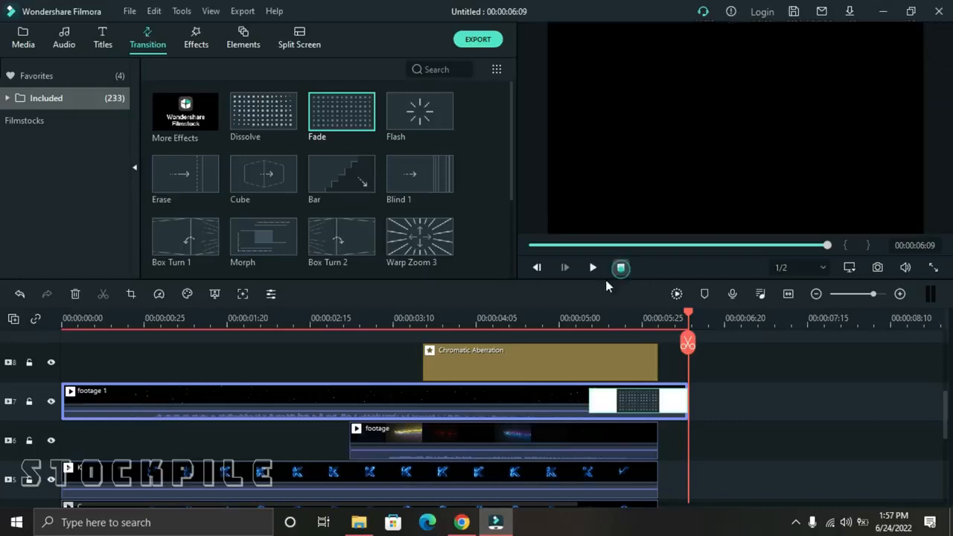
pyautogui.click(621, 267)
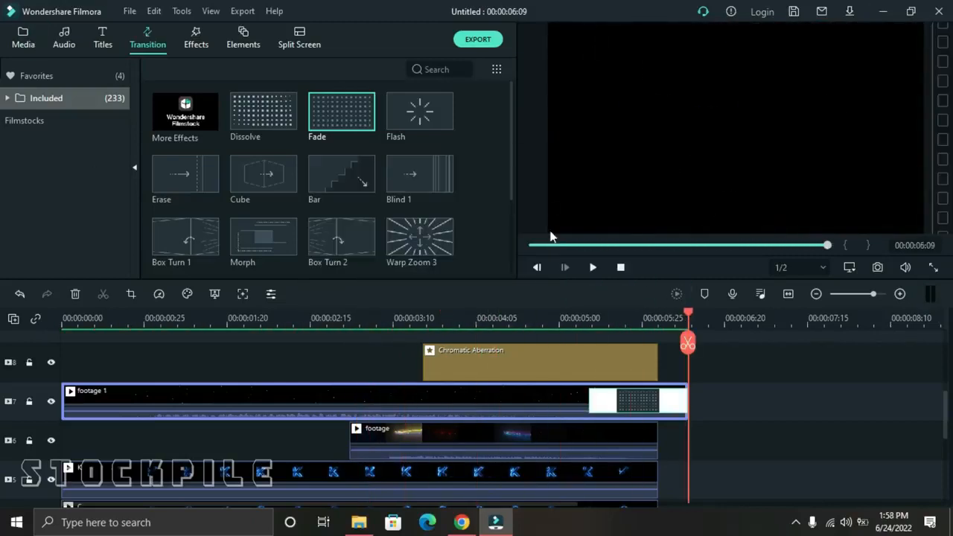
pyautogui.click(620, 268)
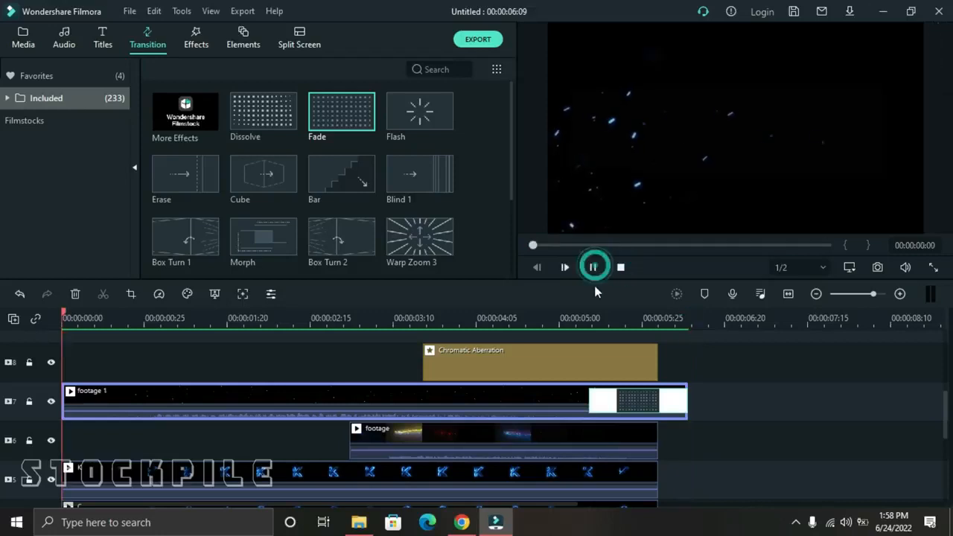